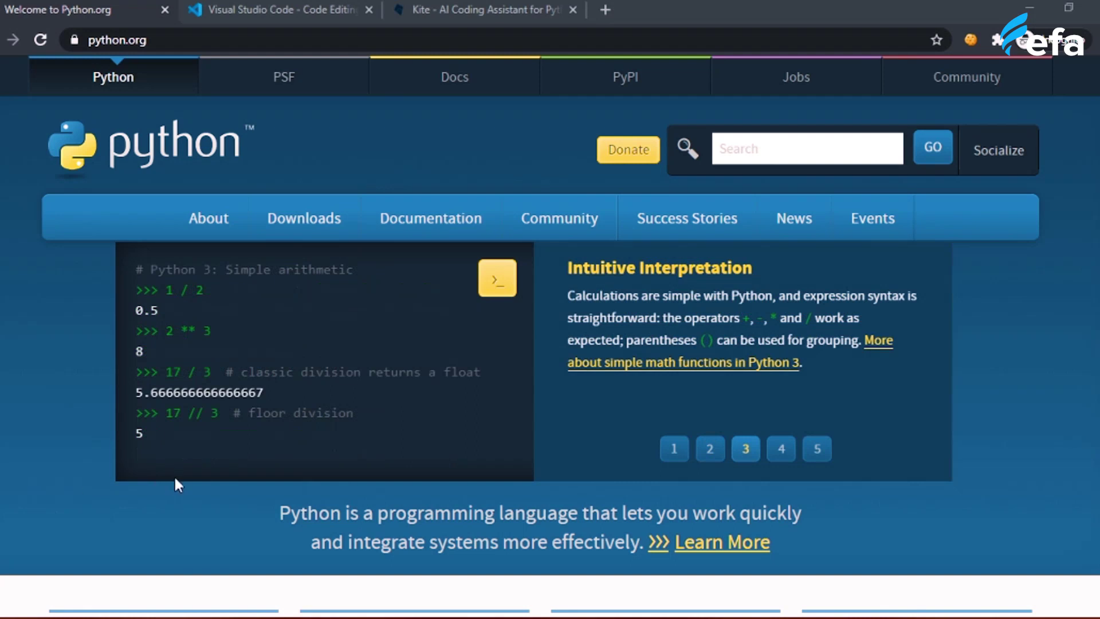
Step: Reveal python.org's Download for Windows panel offering Python 3.8.3
mouse_move(310, 225)
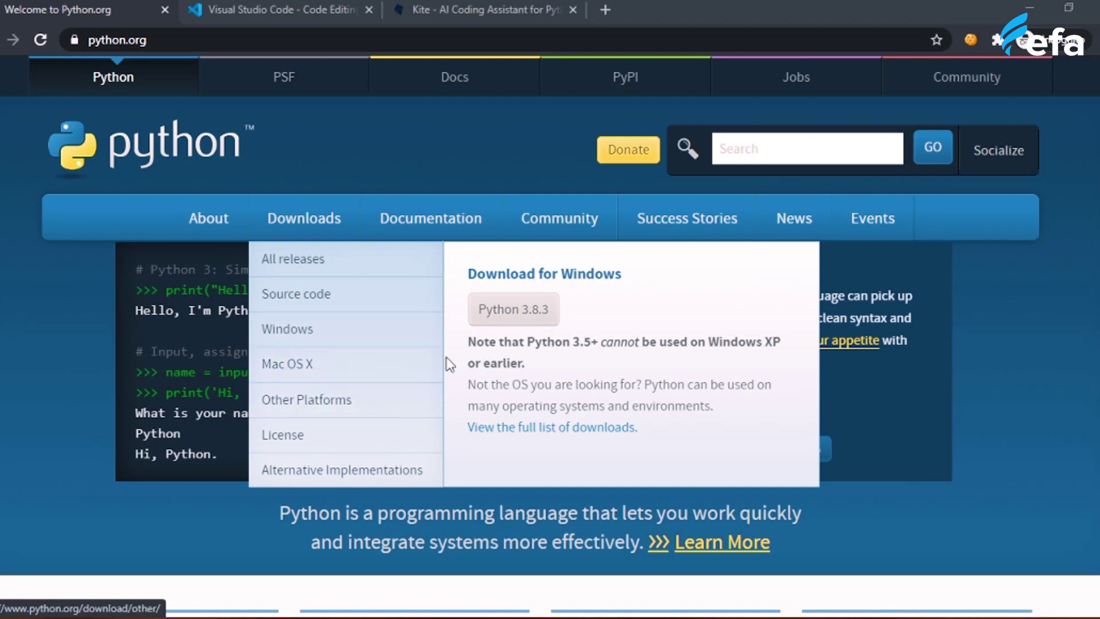
Step: Download the Python 3.8.3 Windows installer, then switch to the Visual Studio Code website
click(508, 316)
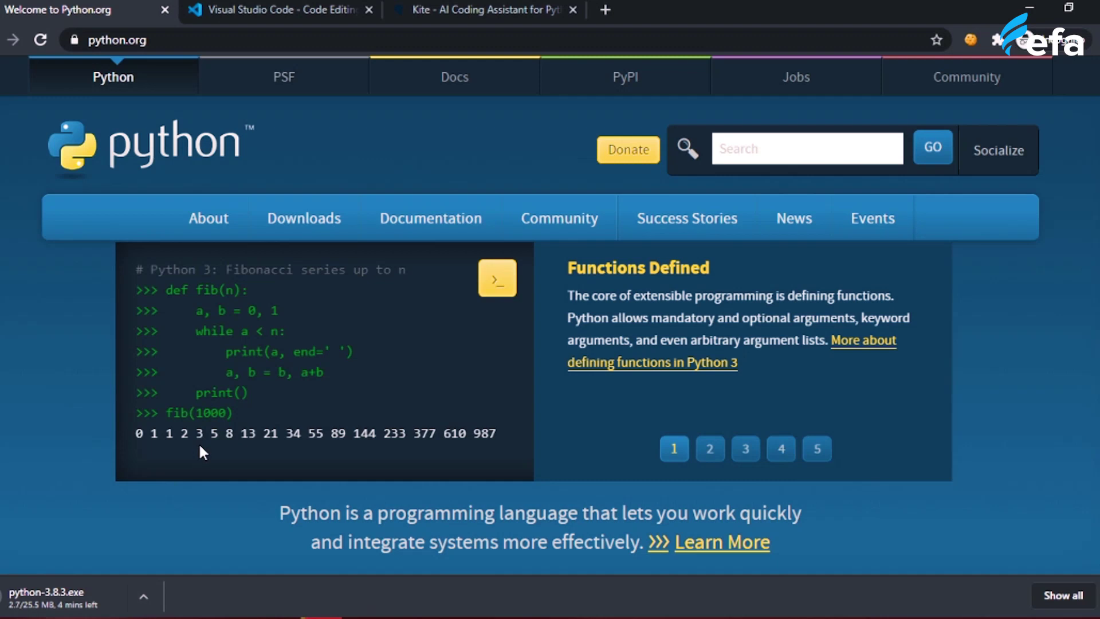
click(236, 11)
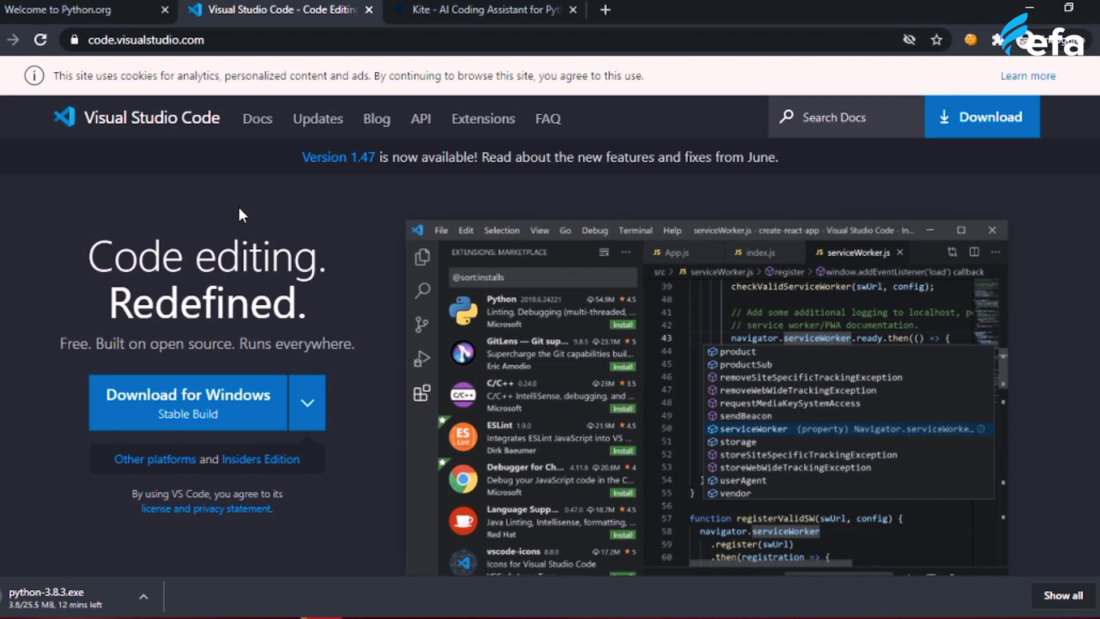
Step: Download the Windows Stable Build of Visual Studio Code (VSCodeUserSetup.exe)
click(223, 410)
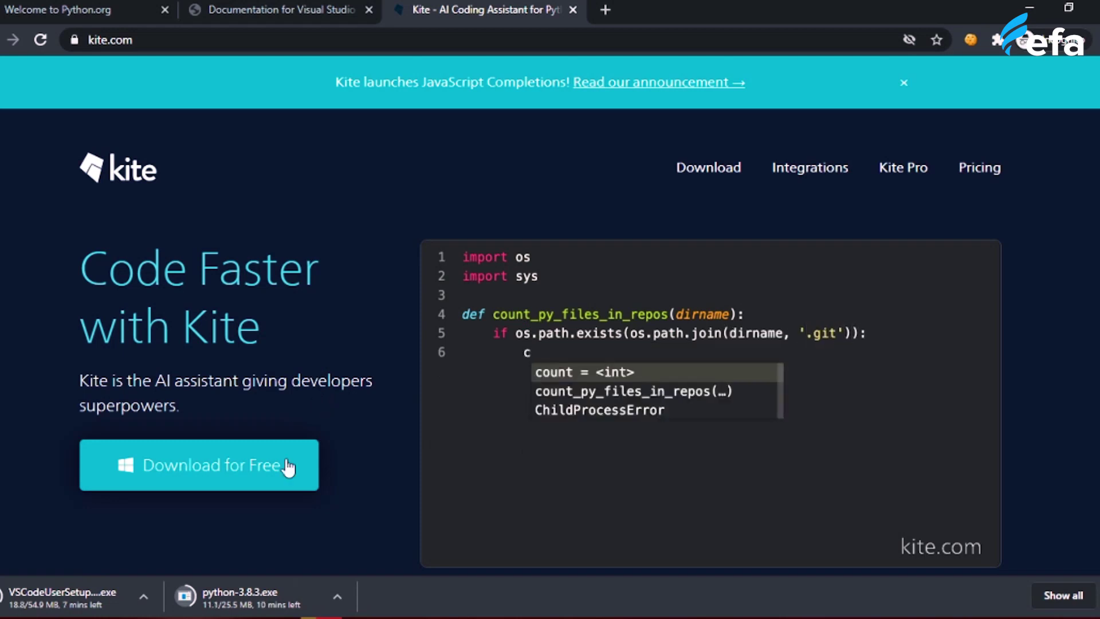
Step: Download the free KiteSetup.exe installer from kite.com
click(277, 486)
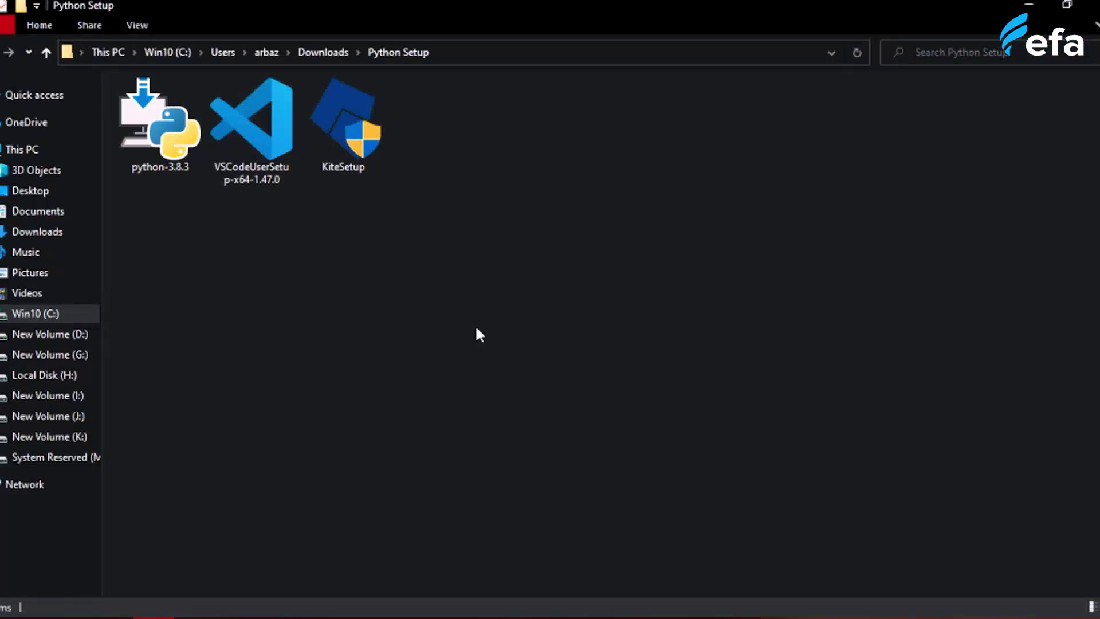
Step: Select python-3.8.3 among the three installers in Python Setup and run it
drag(551, 317, 475, 284)
drag(221, 171, 167, 143)
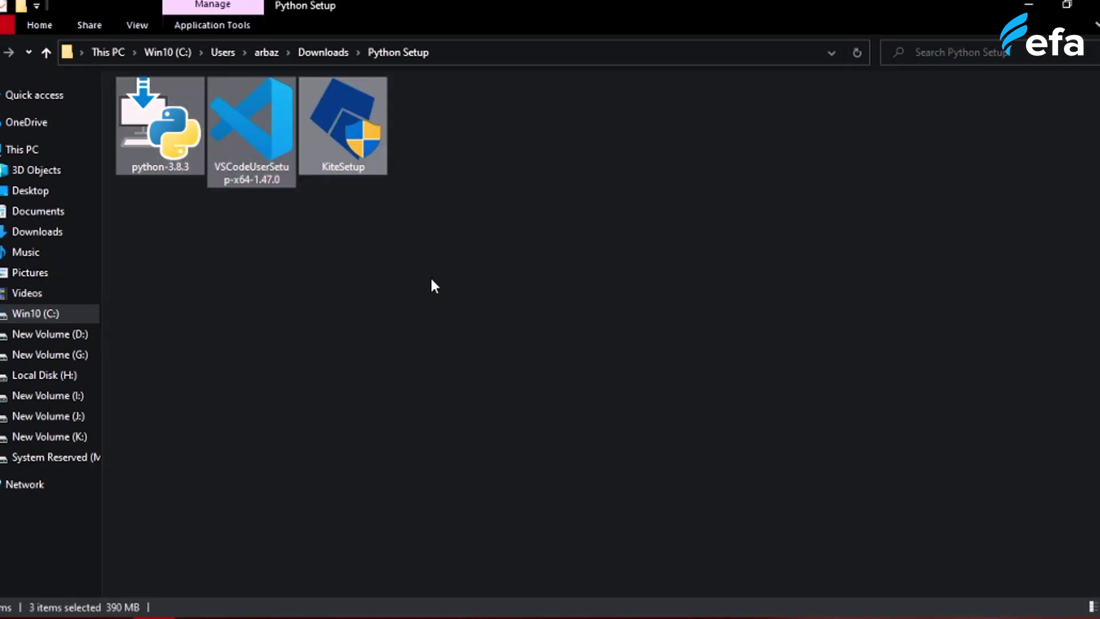
click(533, 319)
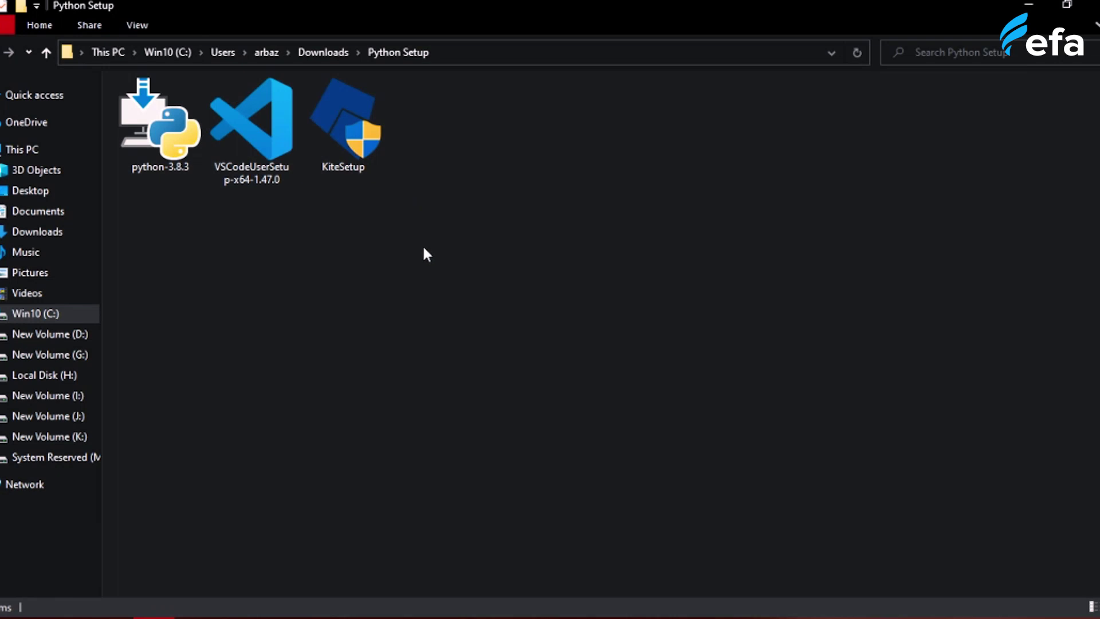
drag(252, 266, 170, 167)
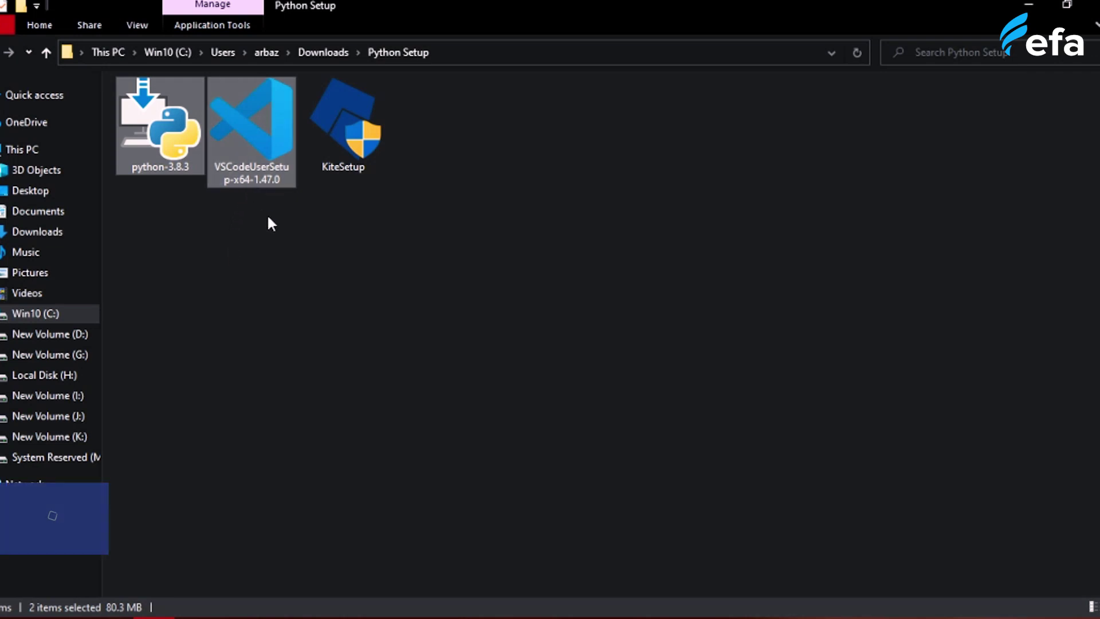
click(393, 288)
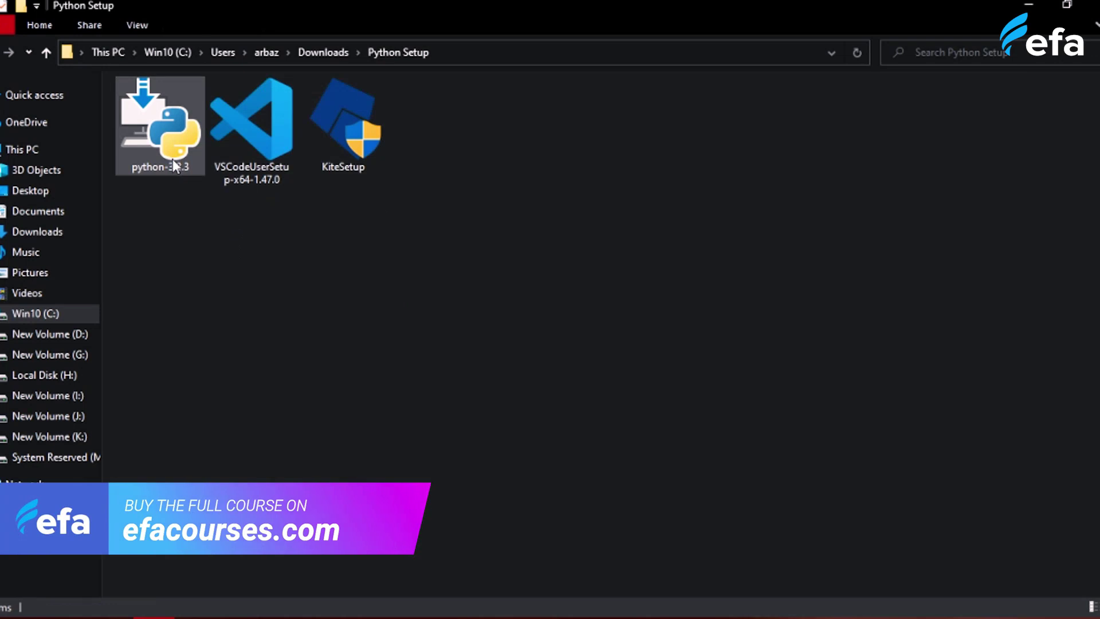
mouse_move(175, 167)
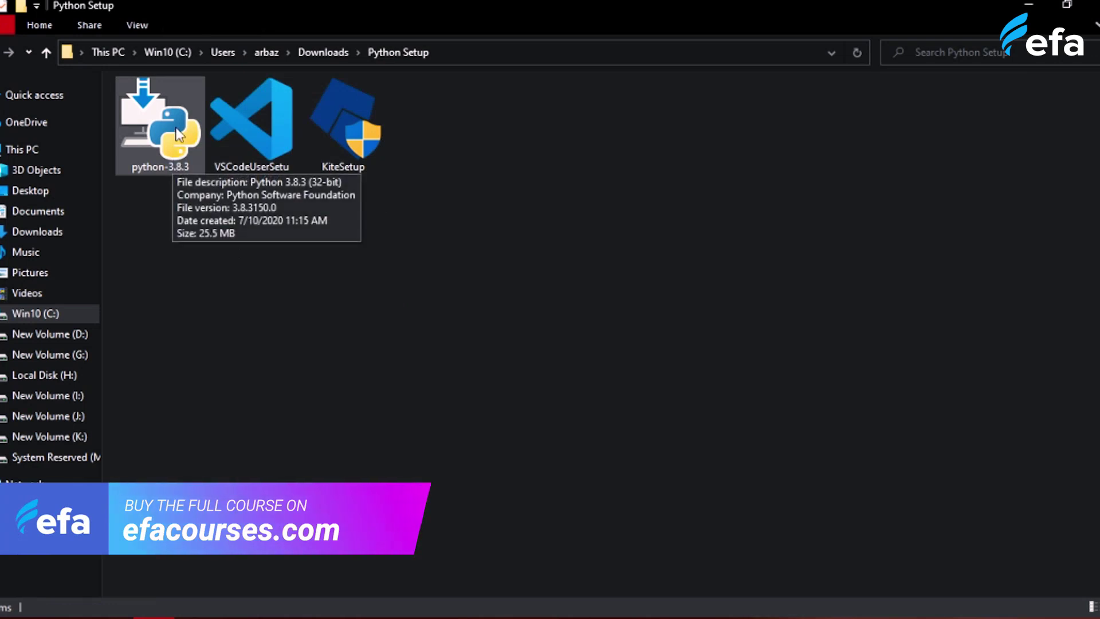
click(180, 135)
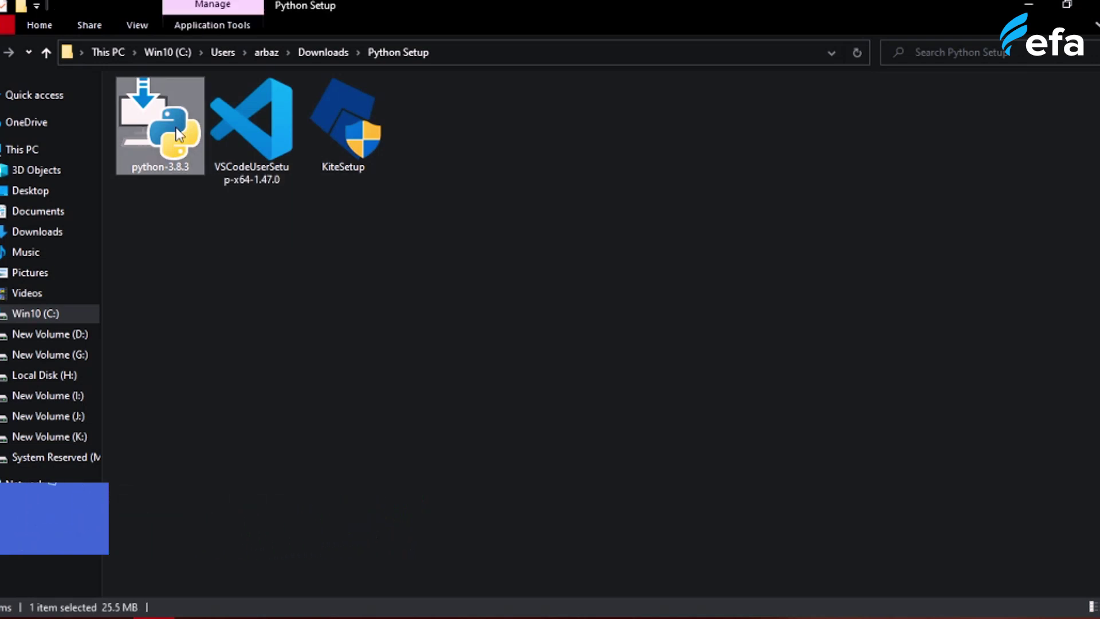
double_click(179, 135)
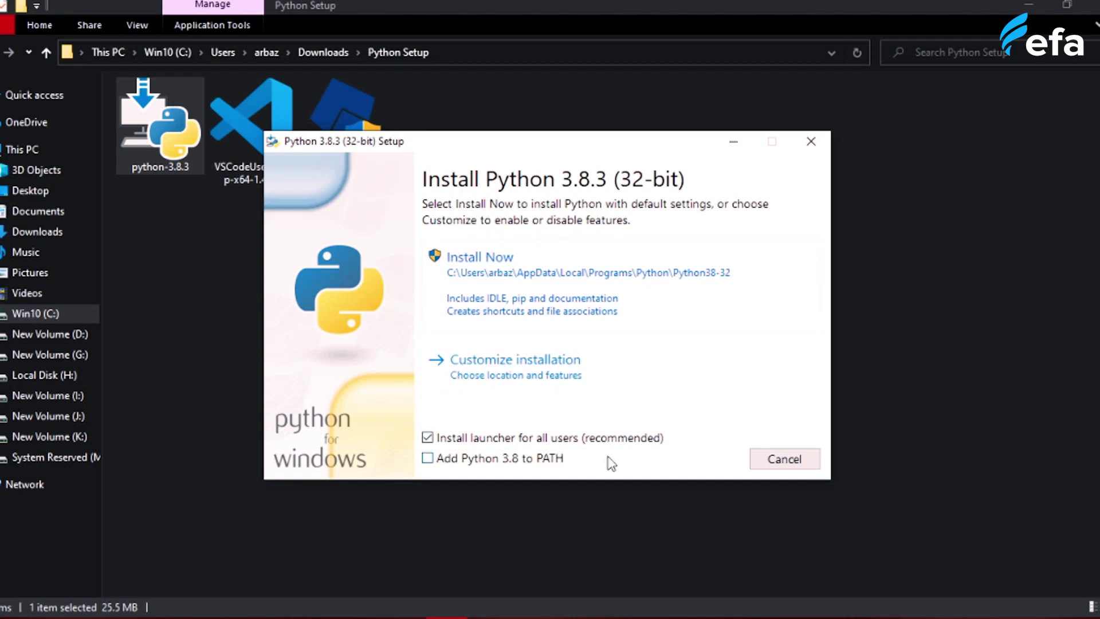
Step: Do a custom Python 3.8.3 install with PATH, all users, and precompiled standard library
click(459, 461)
click(536, 384)
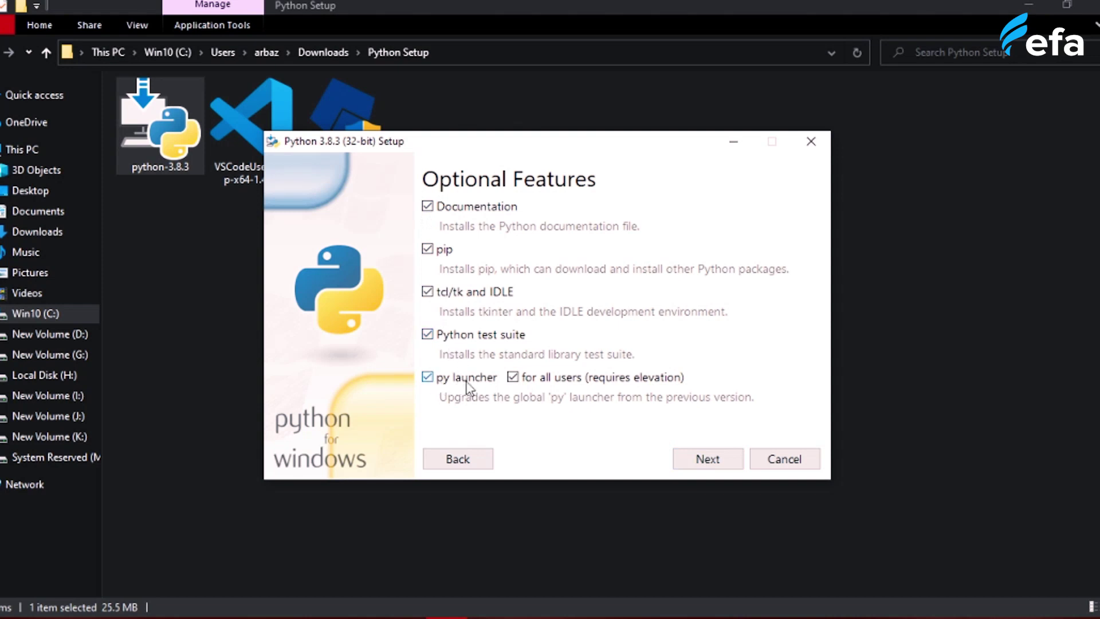
click(704, 461)
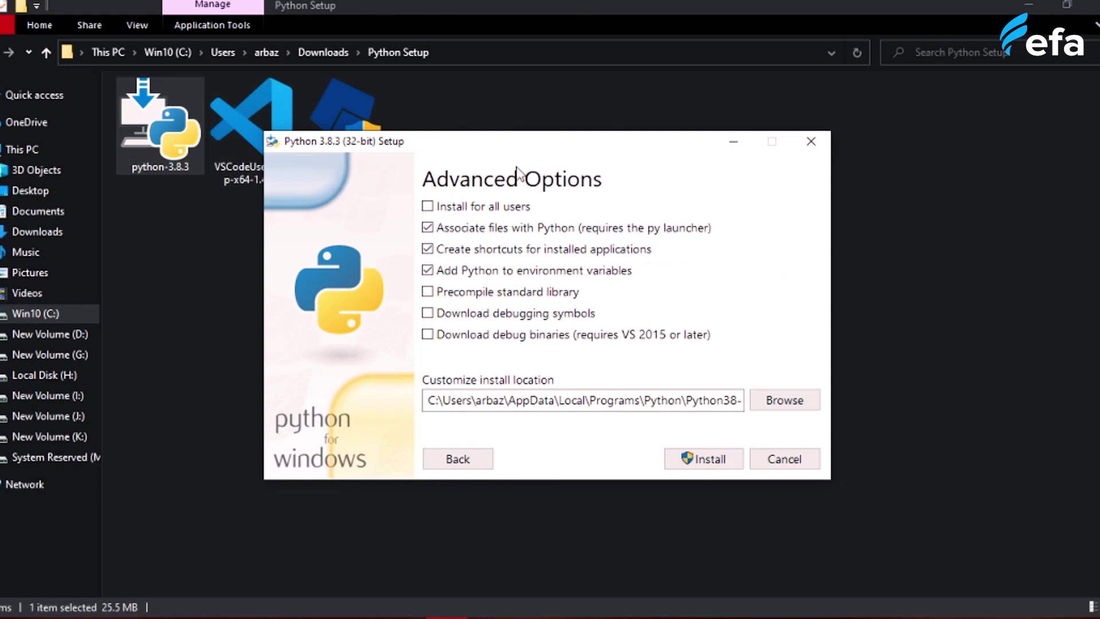
click(498, 215)
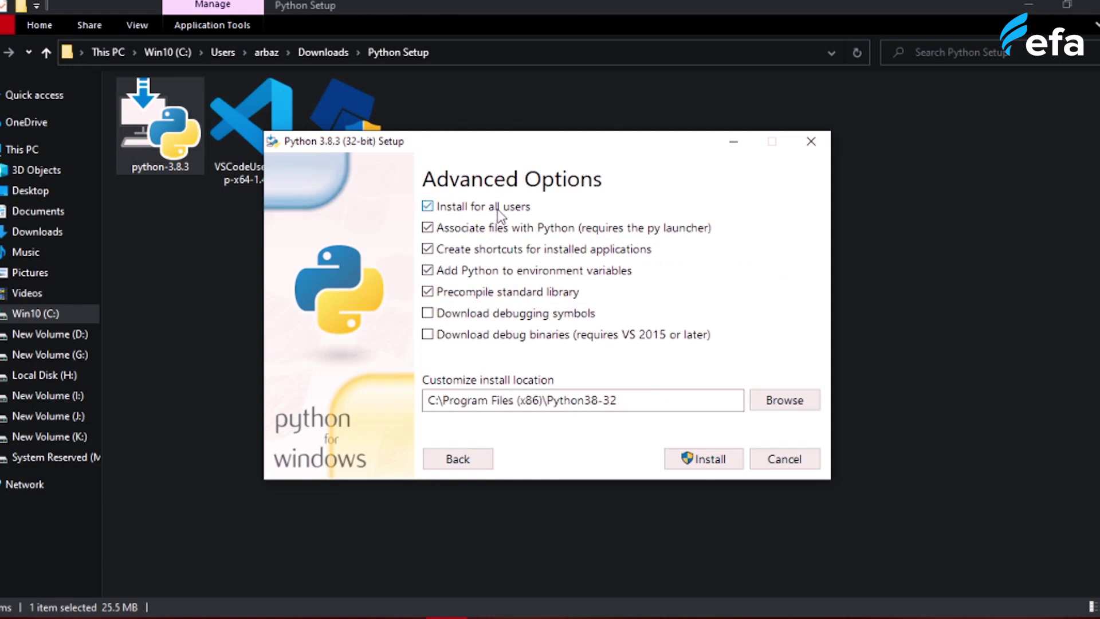
click(493, 292)
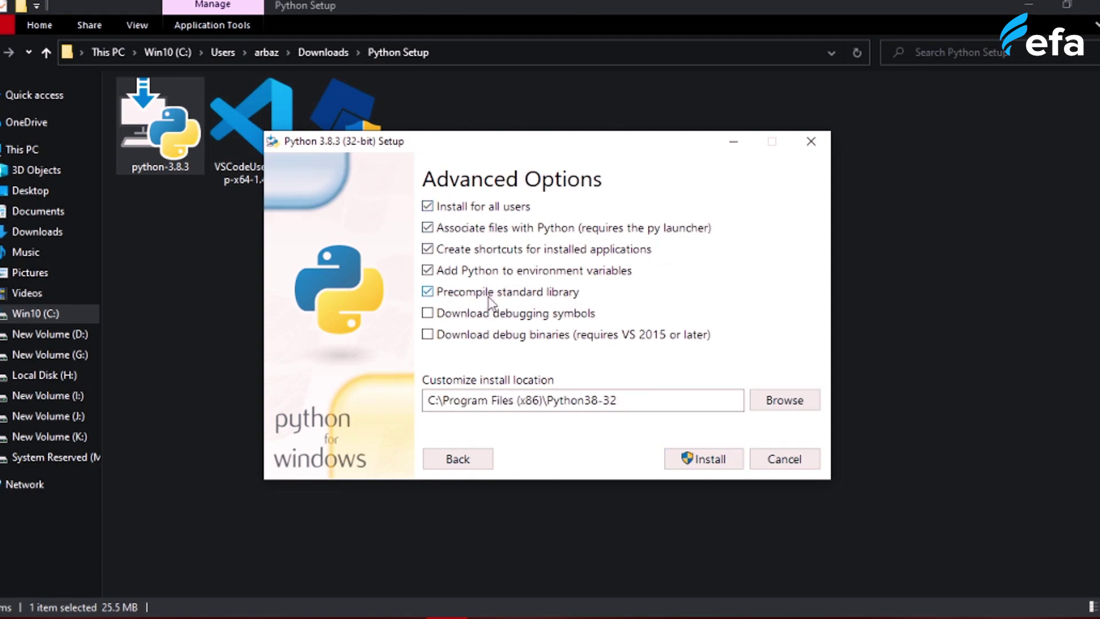
click(727, 461)
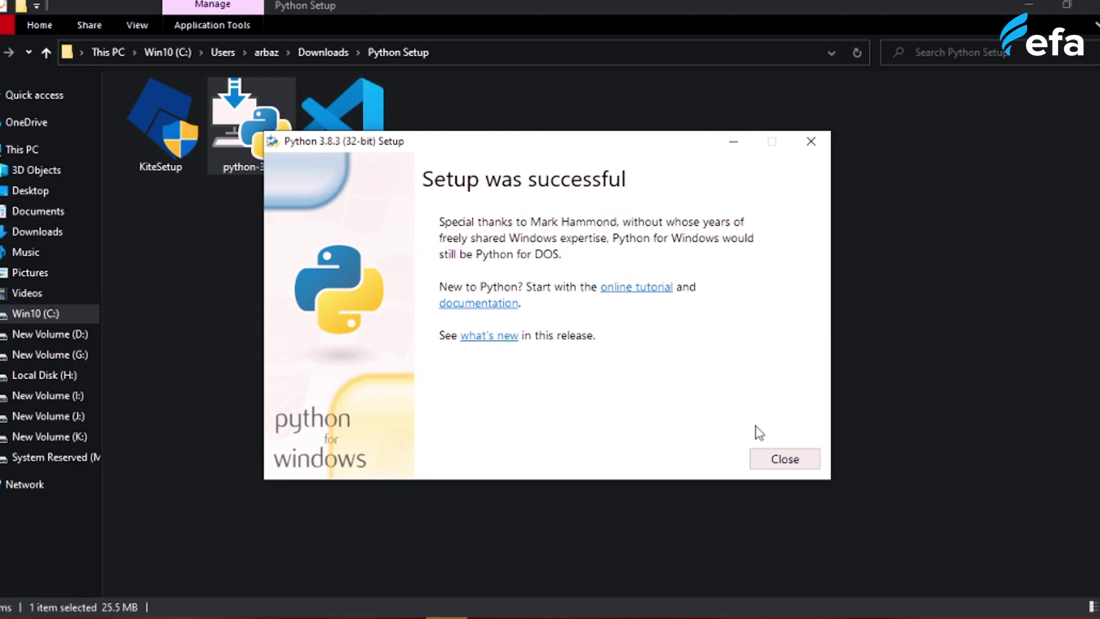
click(791, 463)
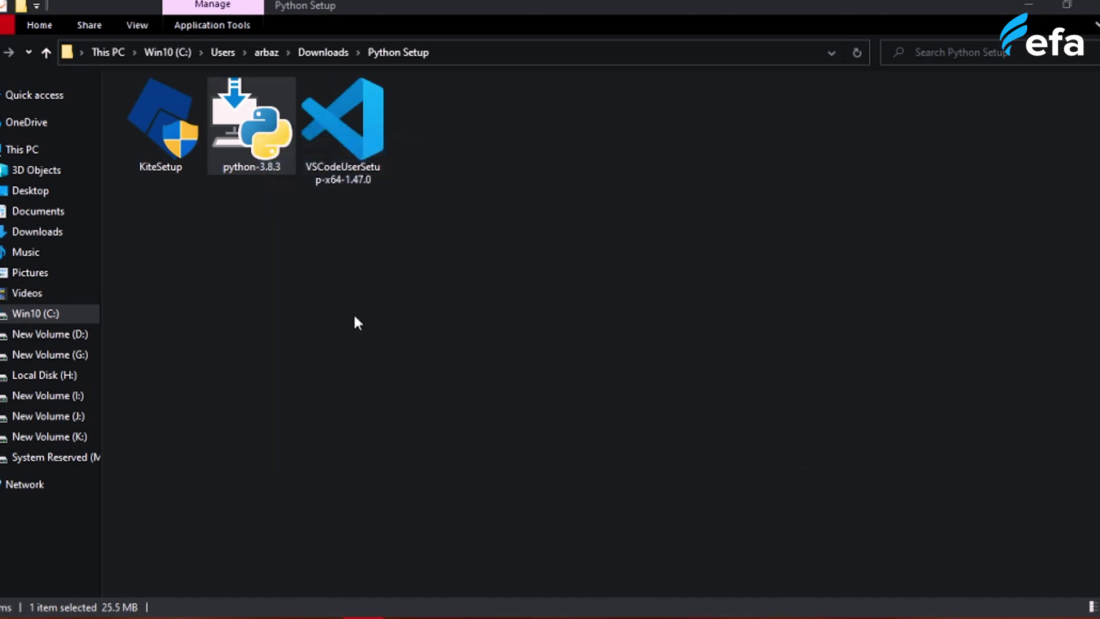
Step: Open a Command Prompt in the Python Setup folder using cmd in the address bar
click(455, 406)
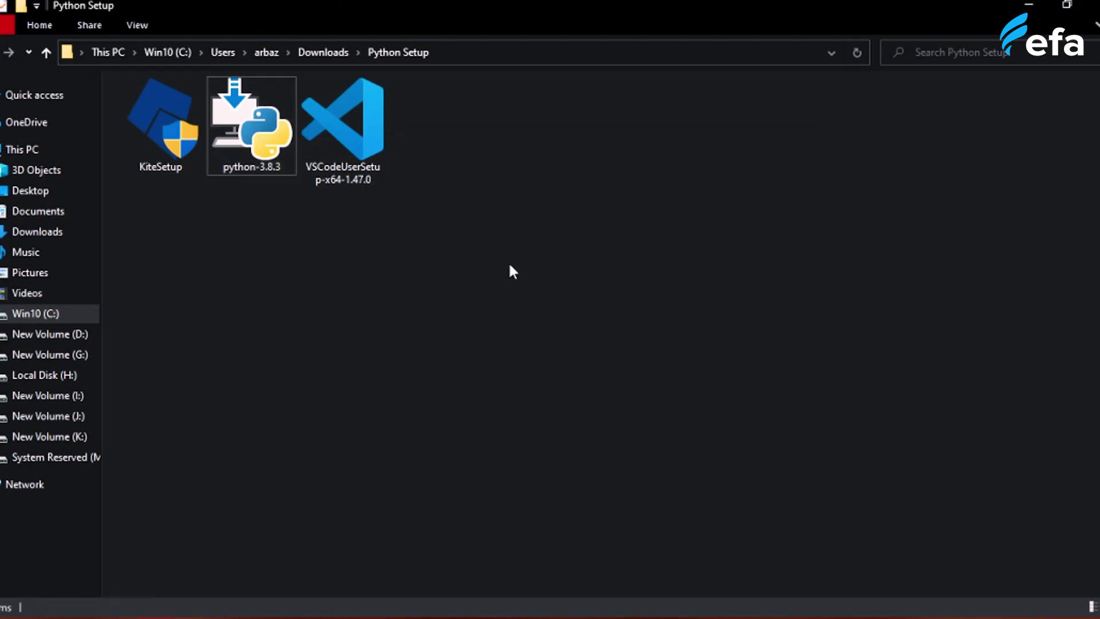
click(566, 62)
text(cmd)
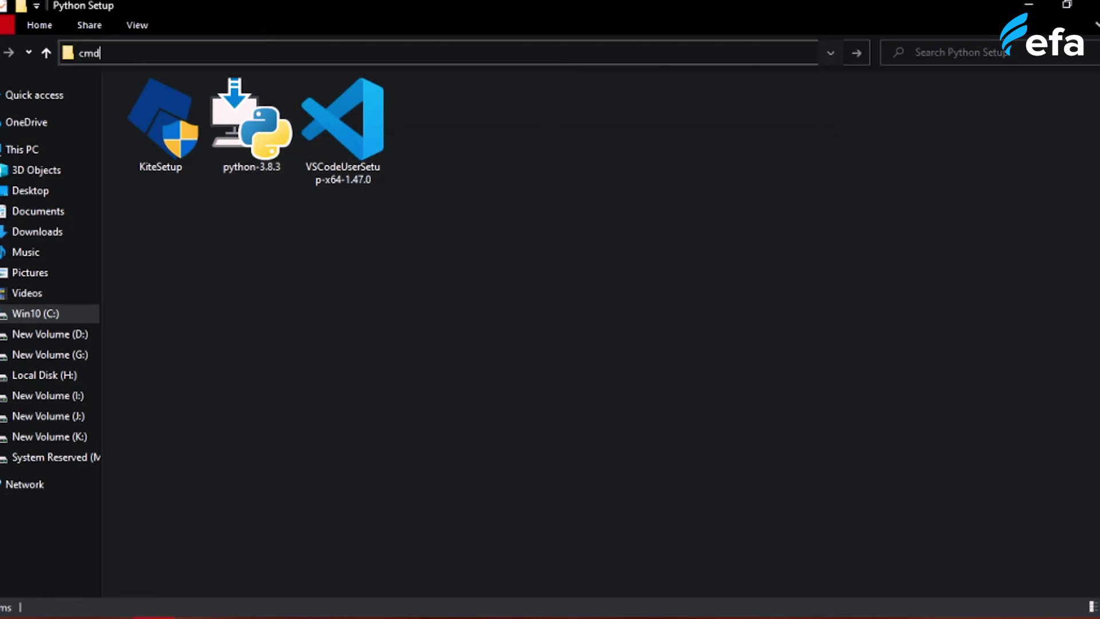
key(Tab)
key(Return)
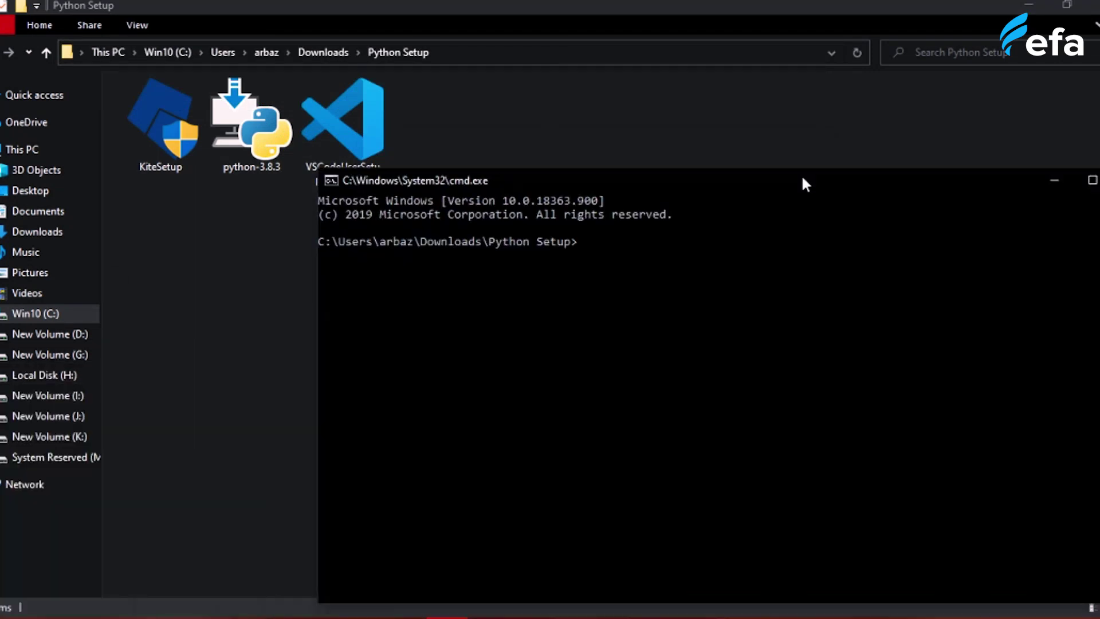
Step: Run python in the console and confirm it reports version 3.8.3
drag(803, 179, 695, 119)
click(696, 209)
text(pyt)
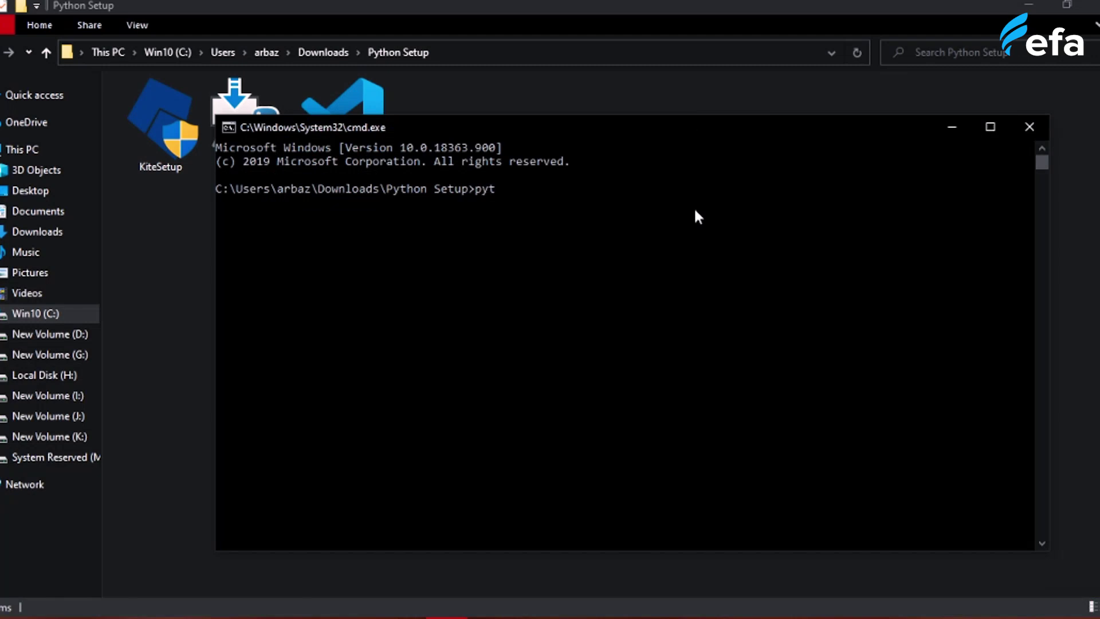
text(hon)
key(Return)
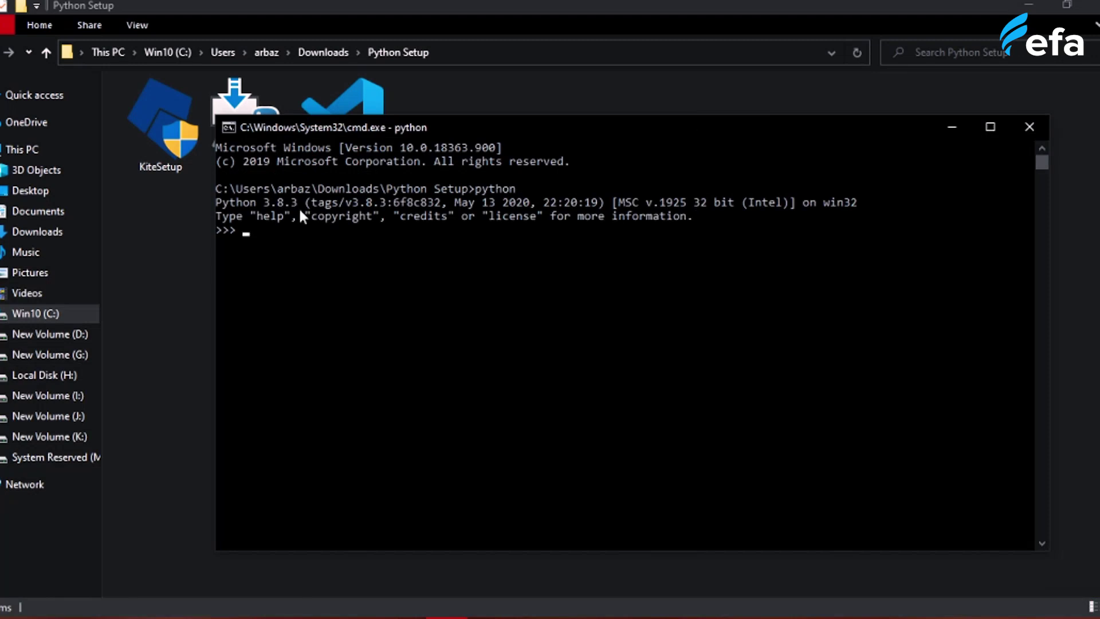
drag(224, 202, 294, 206)
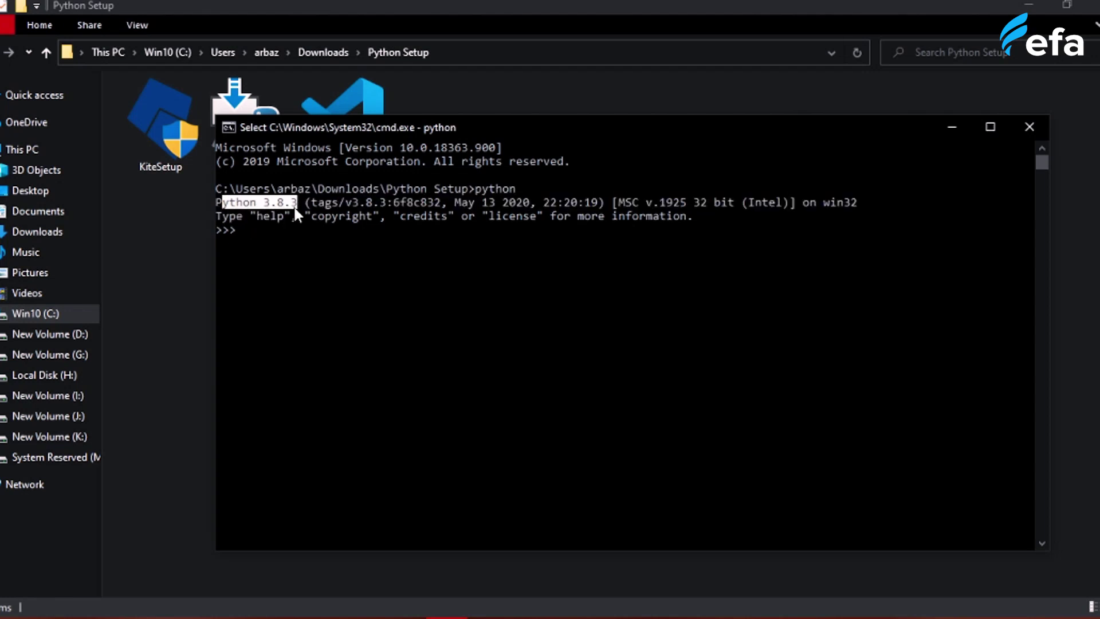
click(442, 324)
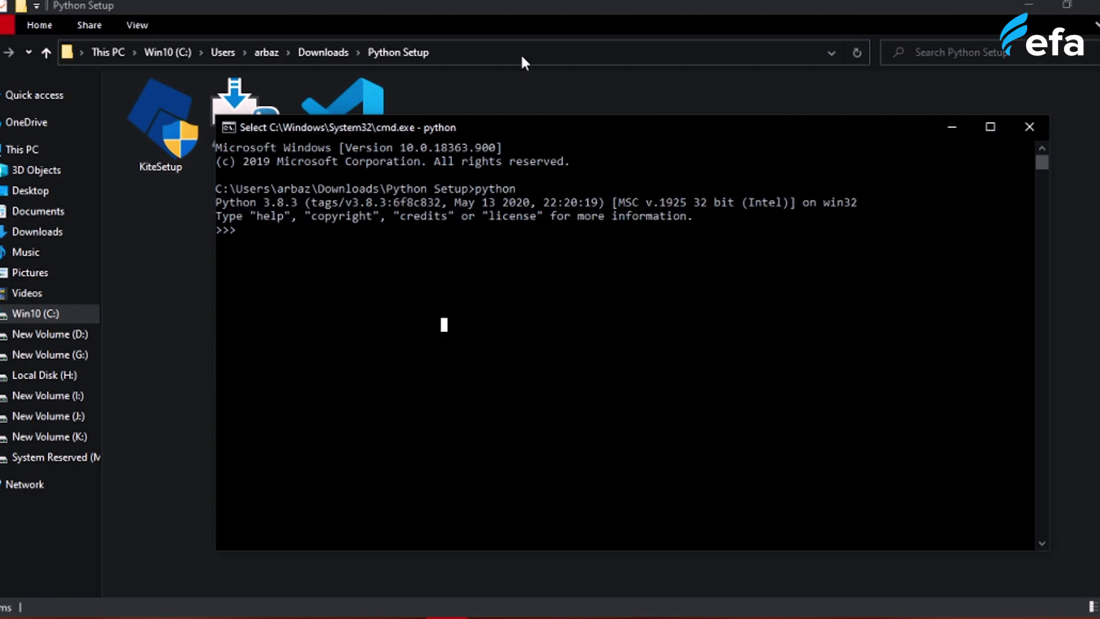
Step: Return to the python console window and close it
click(525, 76)
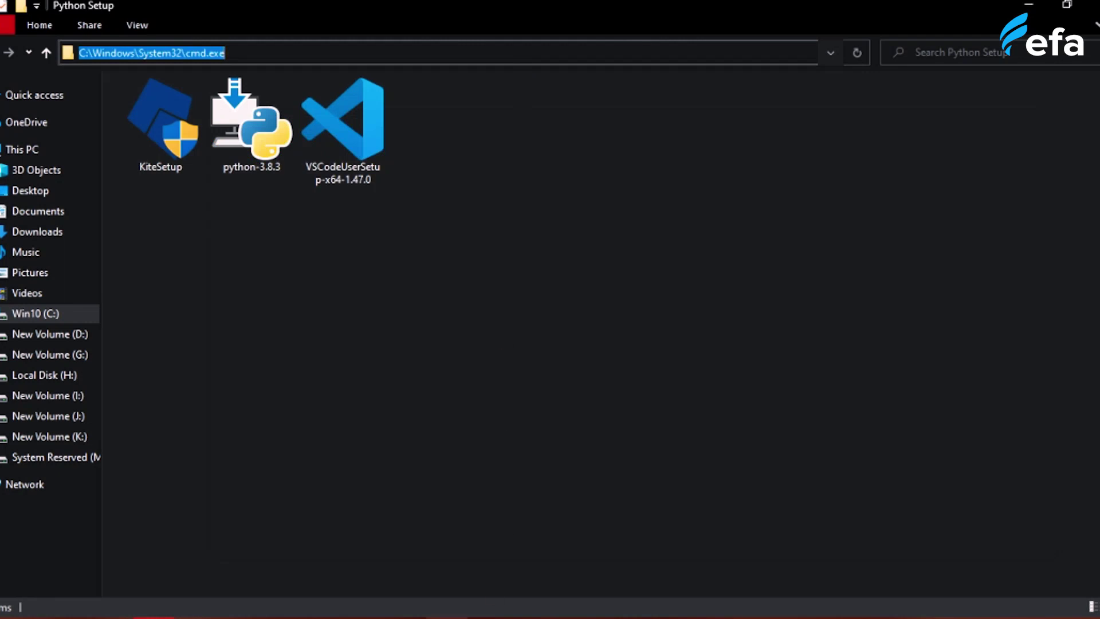
key(alt+Tab)
click(600, 338)
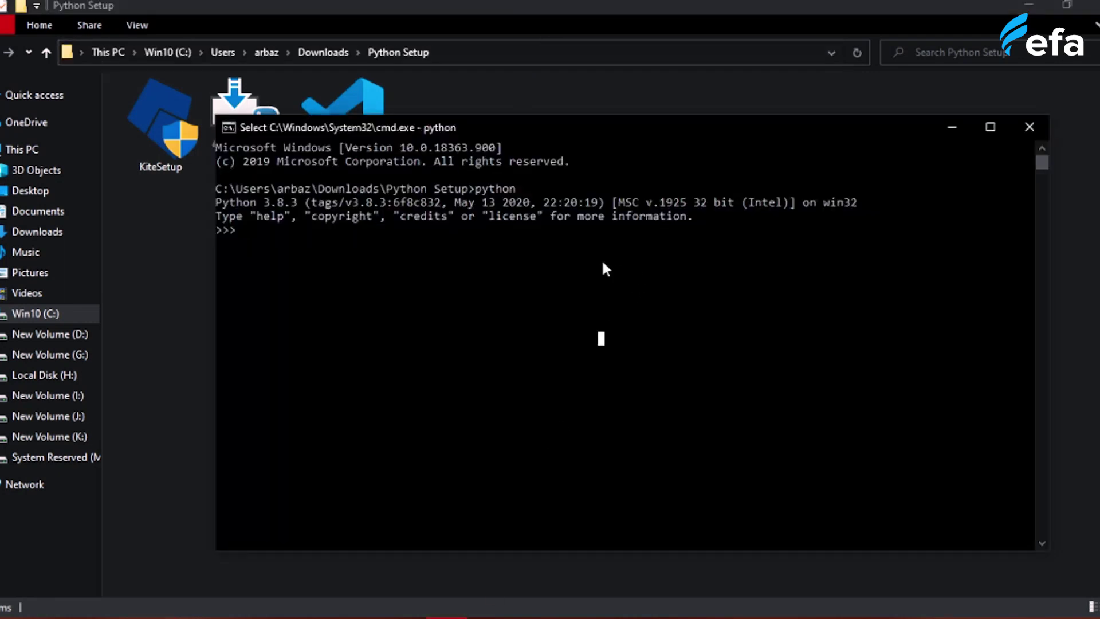
drag(455, 238, 312, 258)
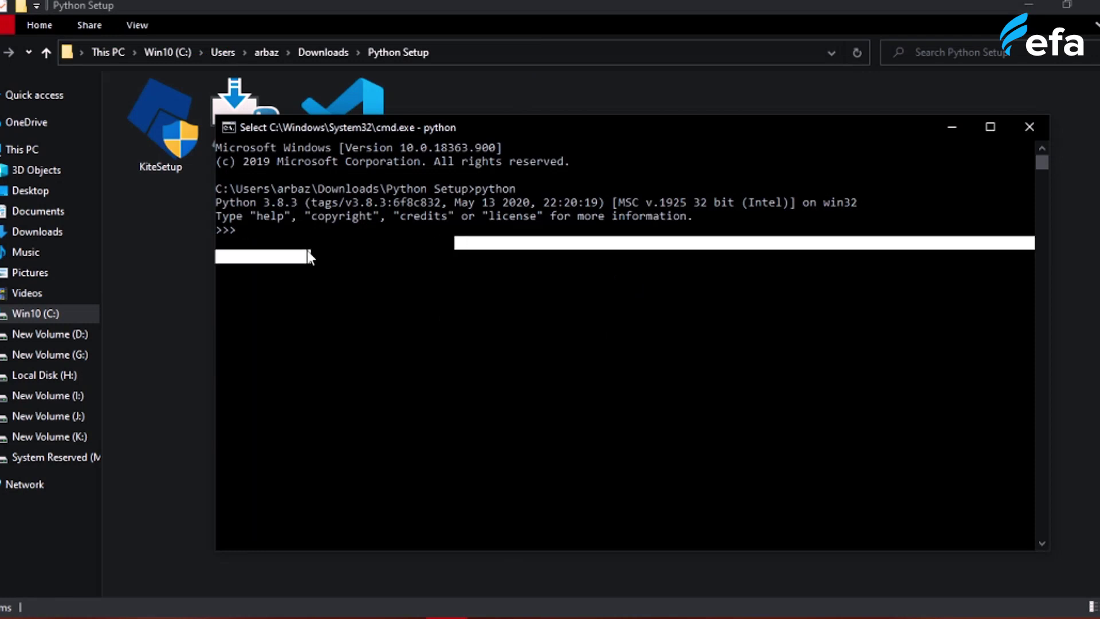
click(480, 271)
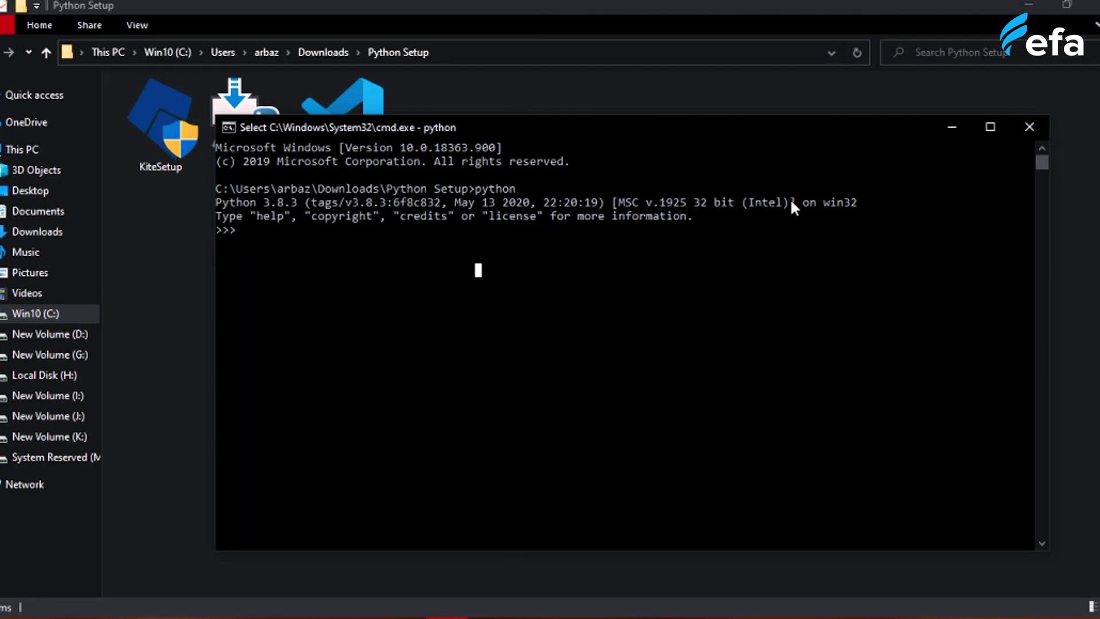
click(1030, 129)
Step: Run VSCodeUserSetup, accept the license, tick Create a desktop icon, then cancel and exit setup
double_click(334, 153)
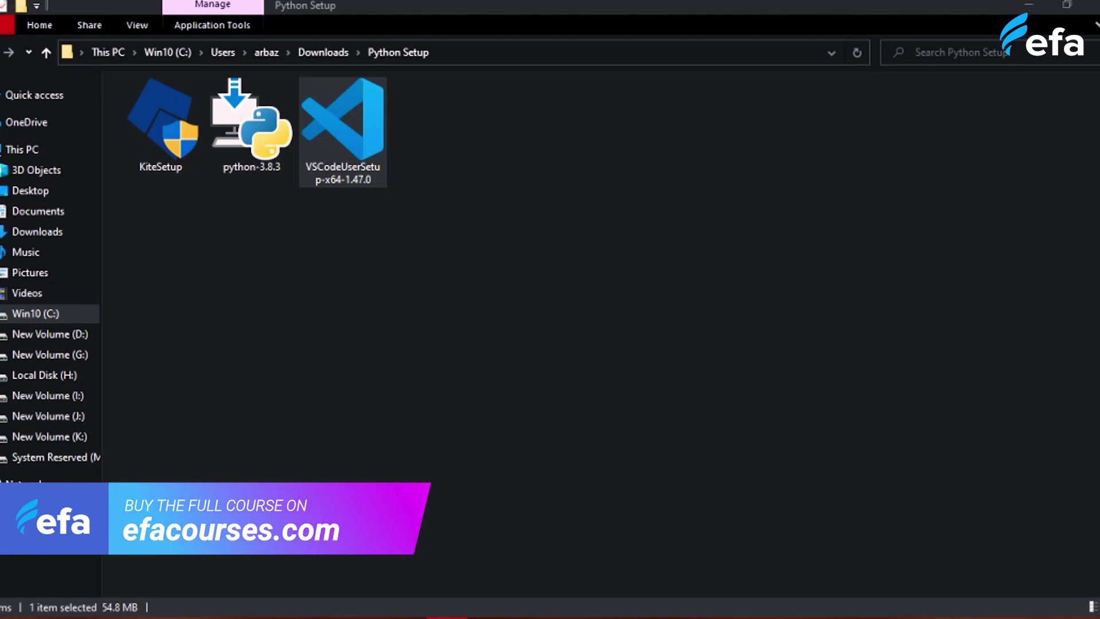
click(476, 358)
click(690, 411)
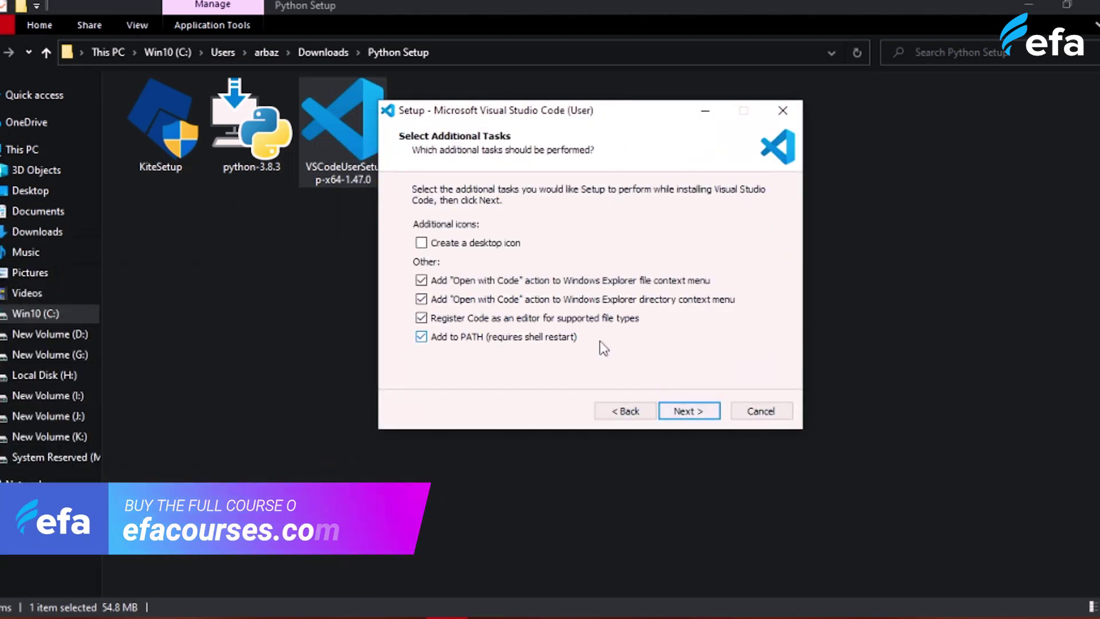
click(495, 244)
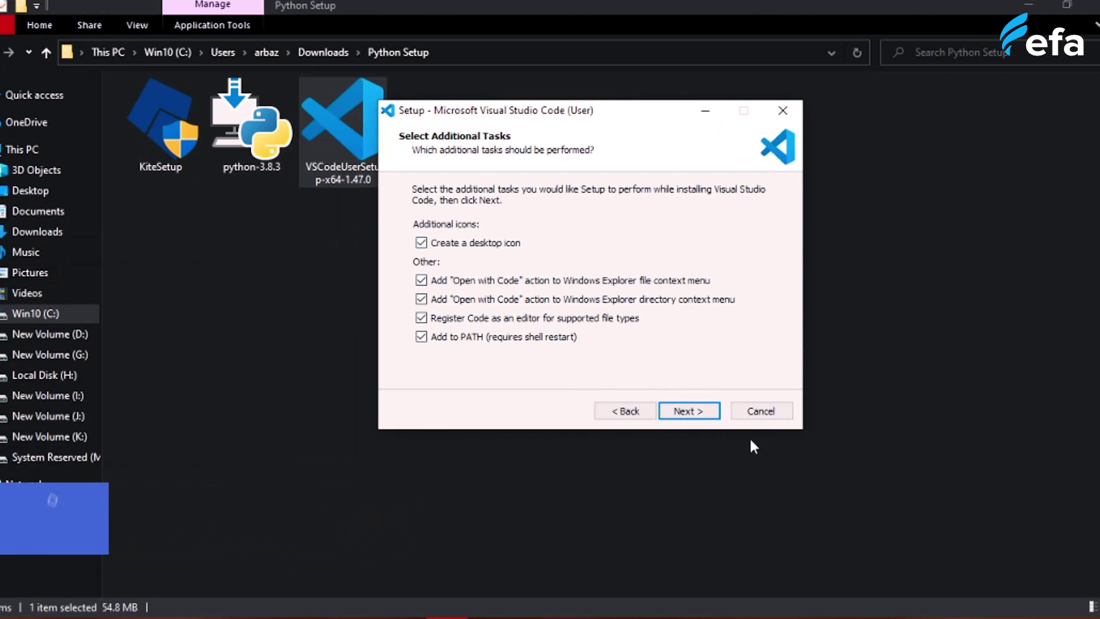
click(684, 413)
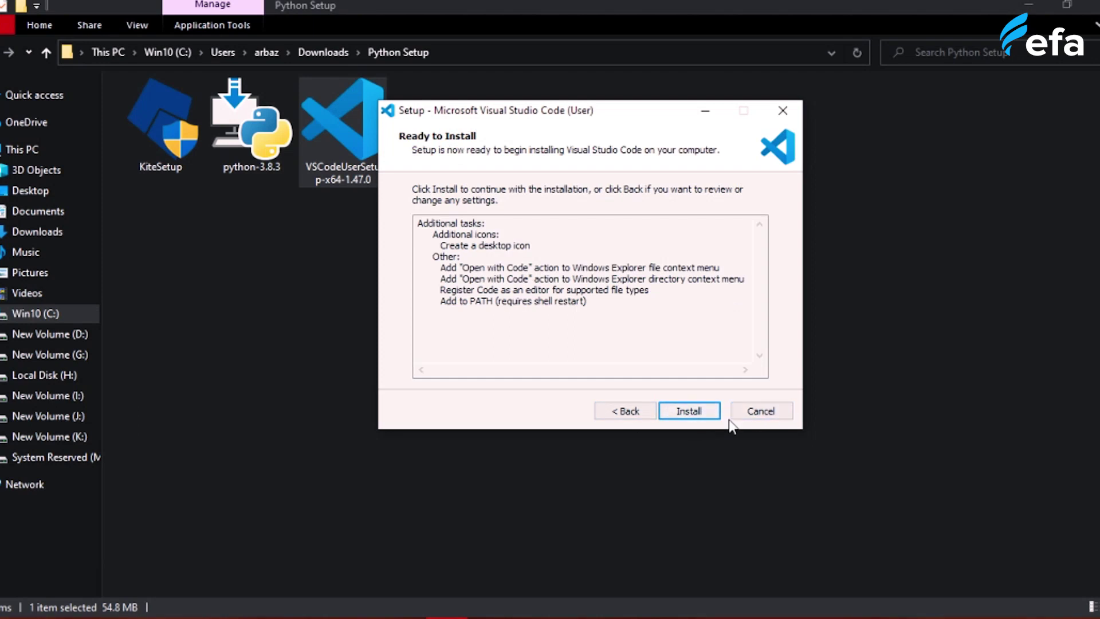
click(754, 413)
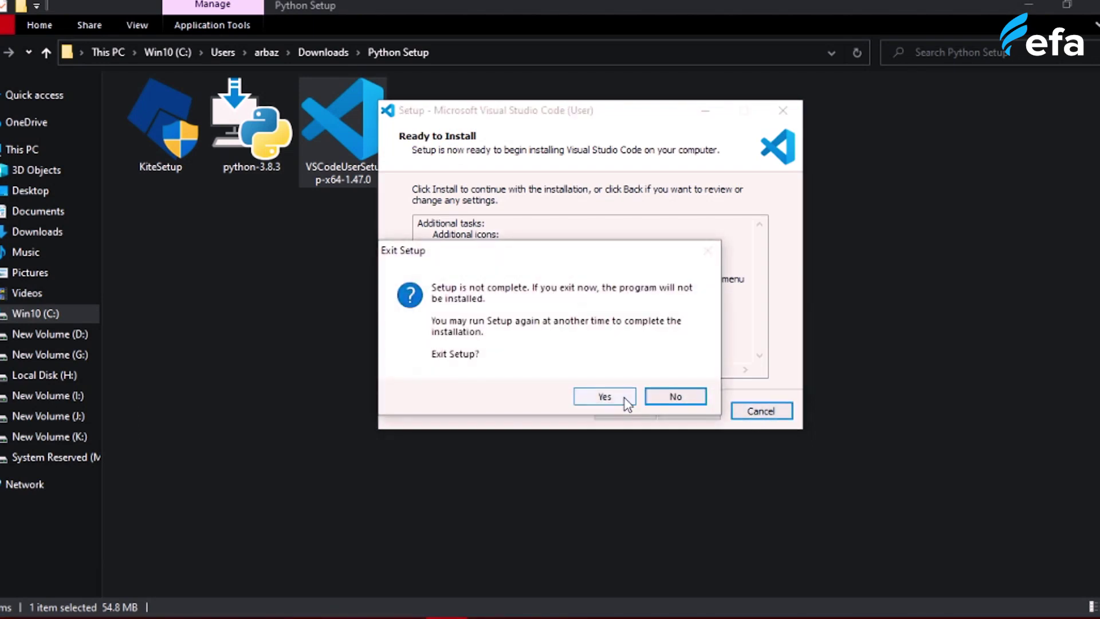
click(624, 397)
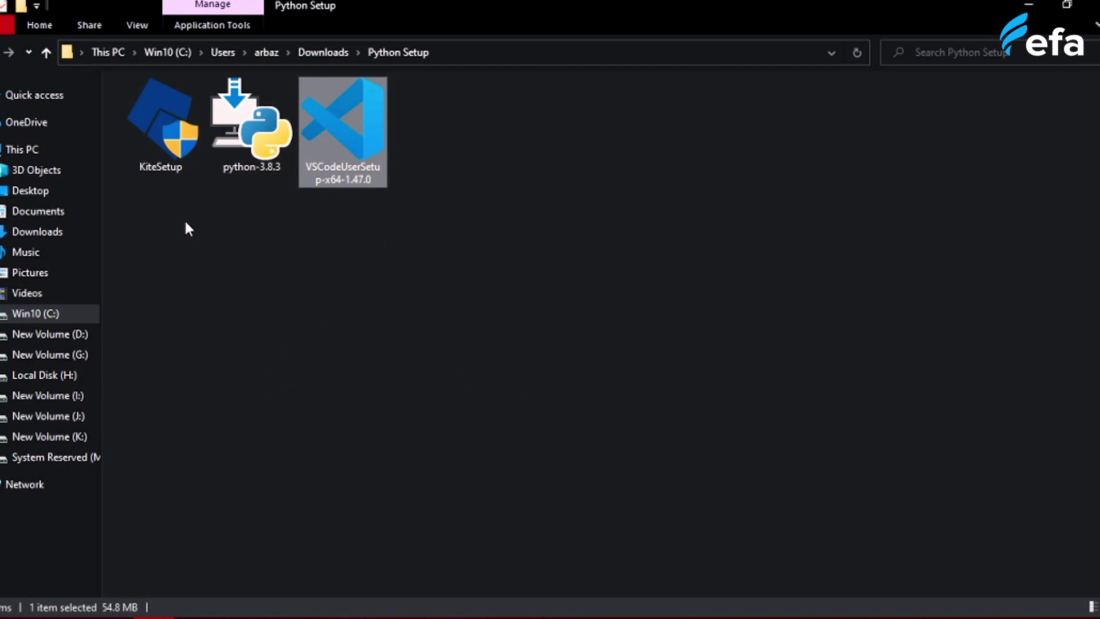
Step: Run KiteSetup and acknowledge the 'Kite is already installed' message with OK
double_click(176, 169)
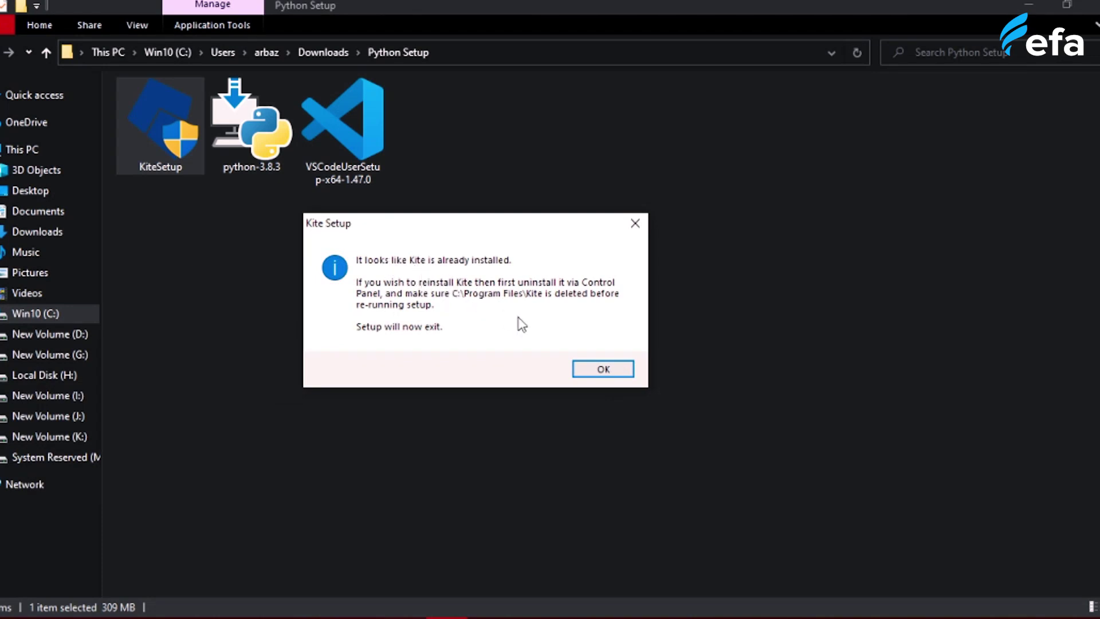
click(601, 370)
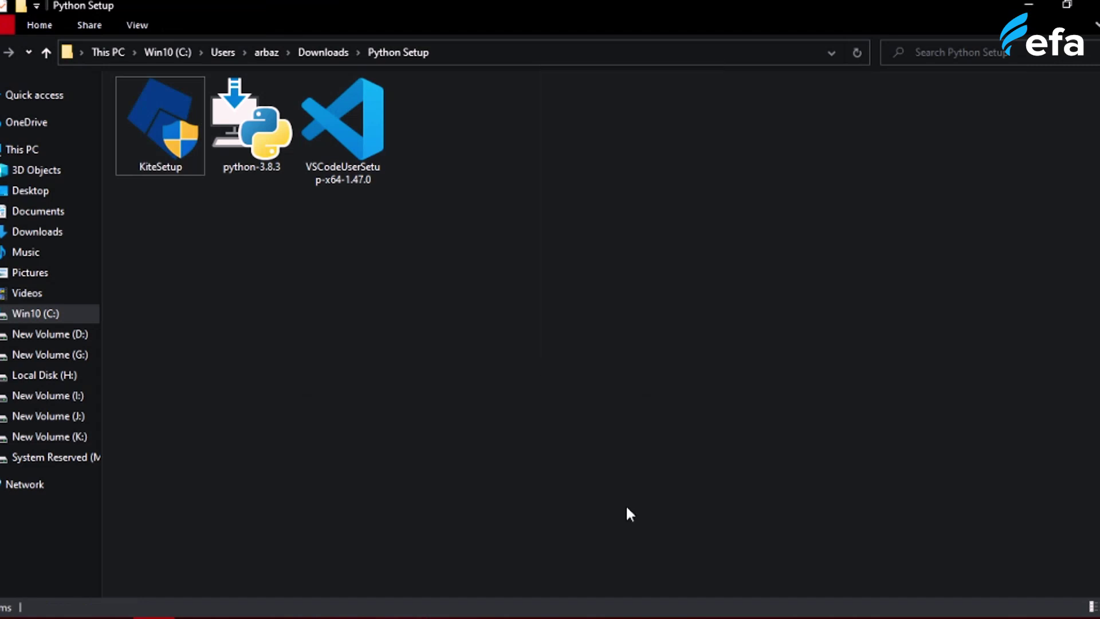
Step: Open the Python Setup folder in VS Code through the context menu's Open with Code
right_click(555, 285)
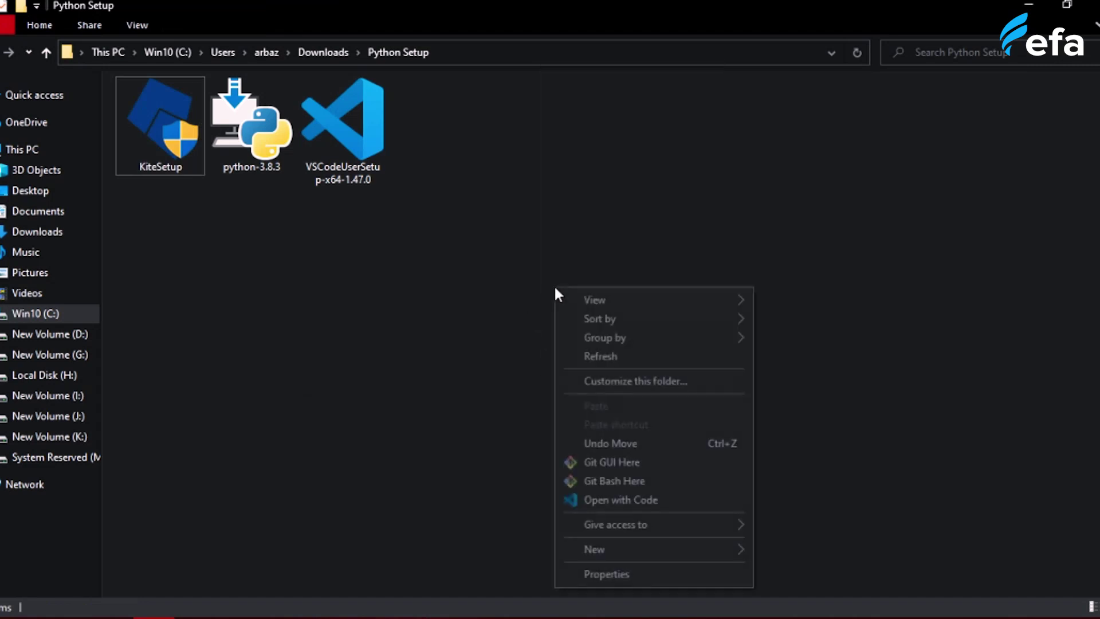
click(612, 503)
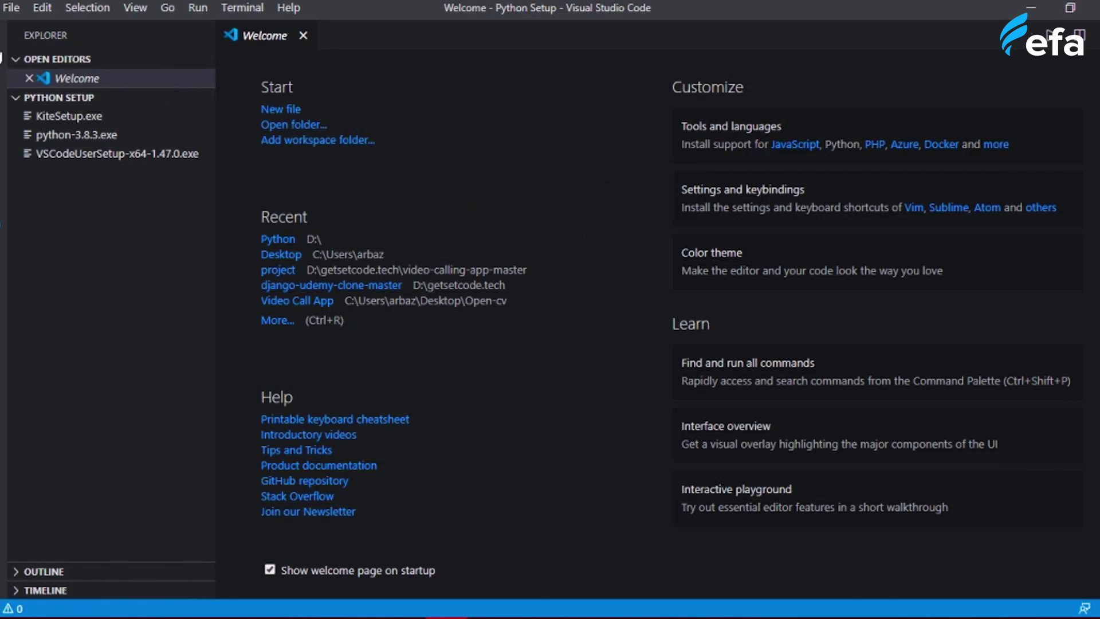
Step: Hide the file sidebar and bring up the Extensions view listing the 9 enabled extensions
key(ctrl+b)
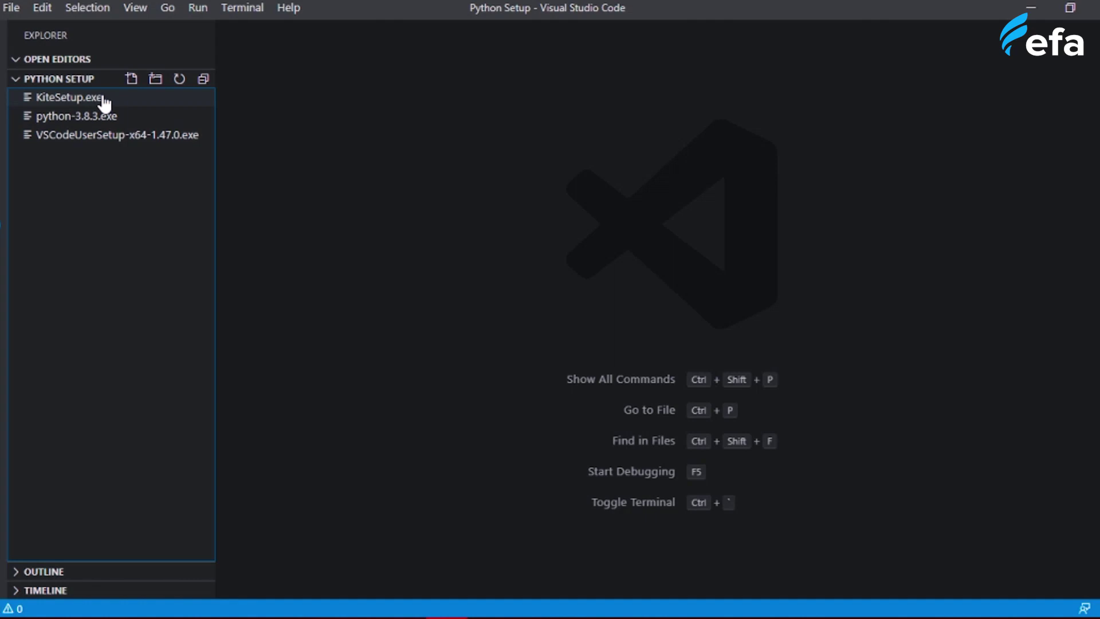
click(2, 227)
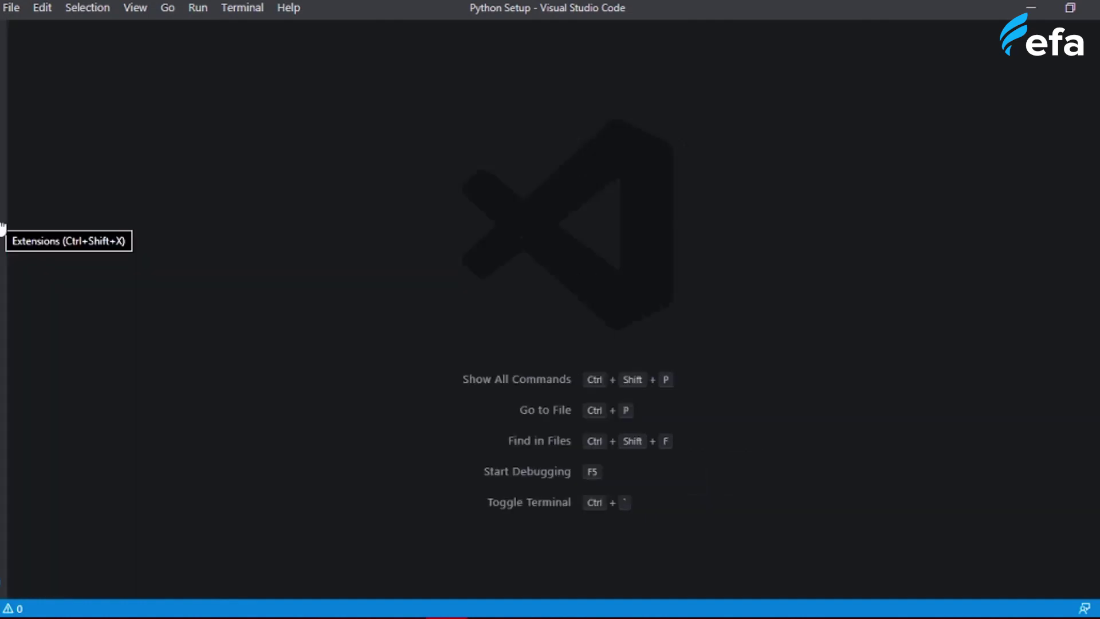
click(2, 237)
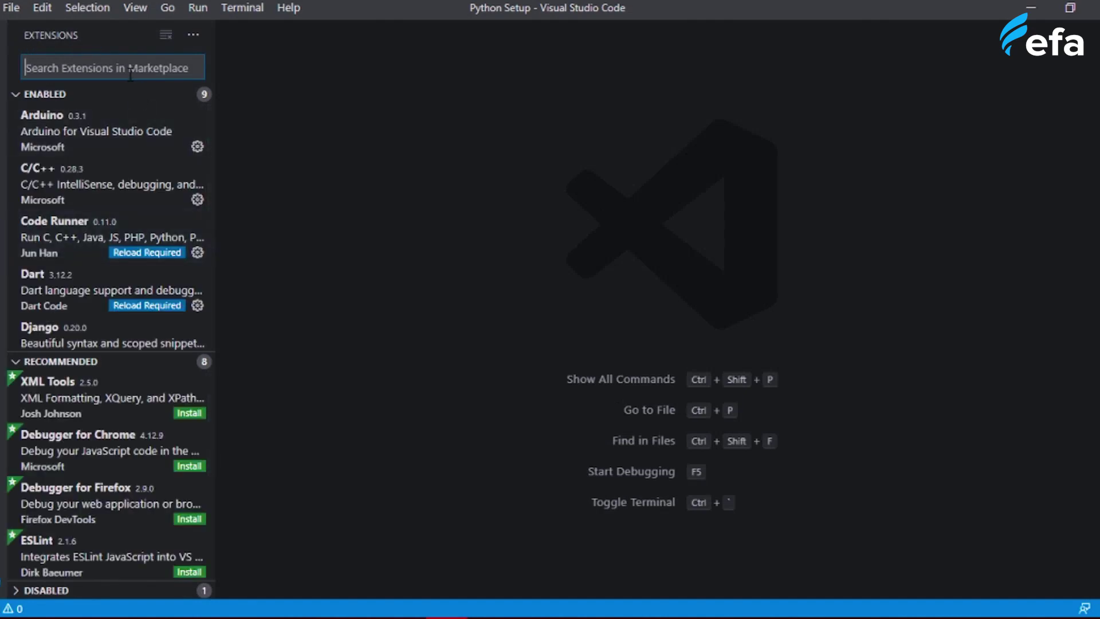
Step: Search extensions for 'python' and review the Microsoft Python v2020.6.91350 details page
text(python)
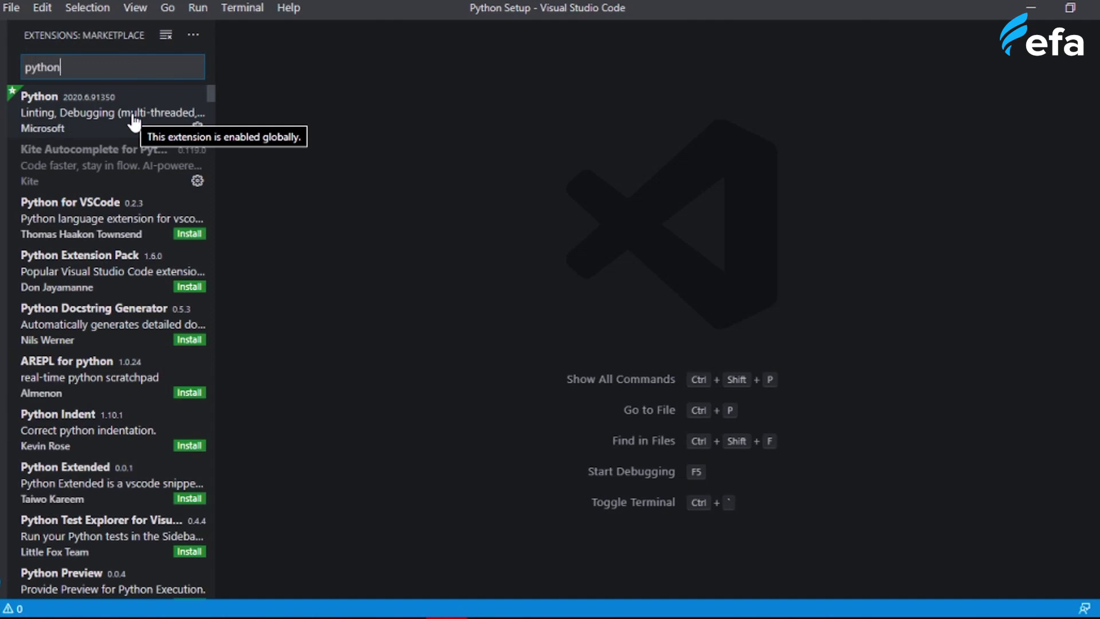
click(132, 117)
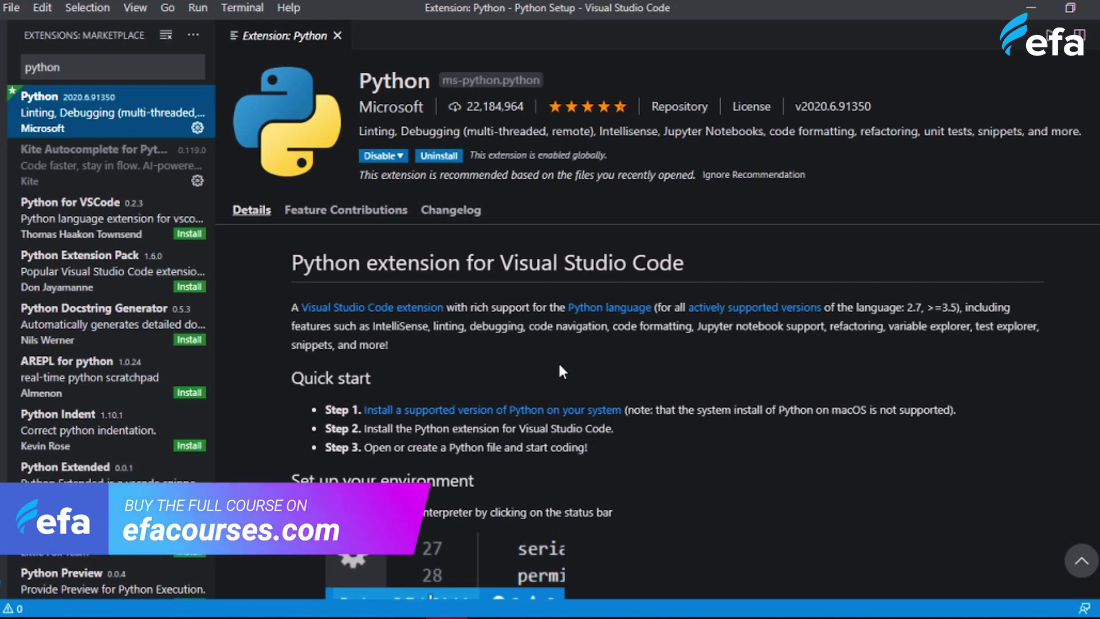
scroll(558, 363, down, 5)
scroll(556, 369, down, 10)
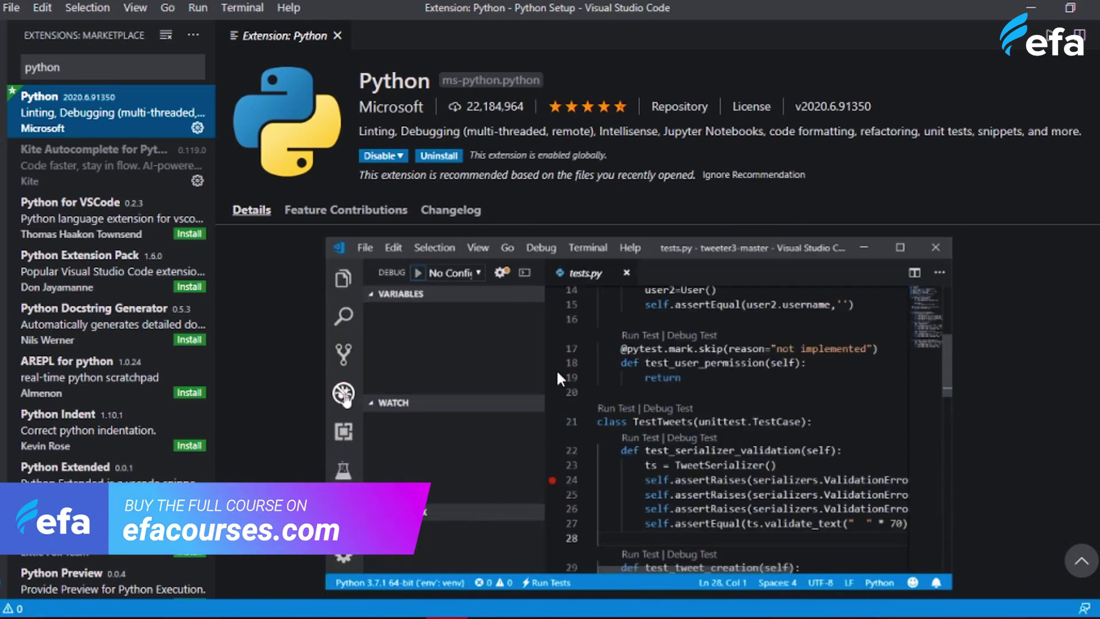
scroll(554, 372, up, 7)
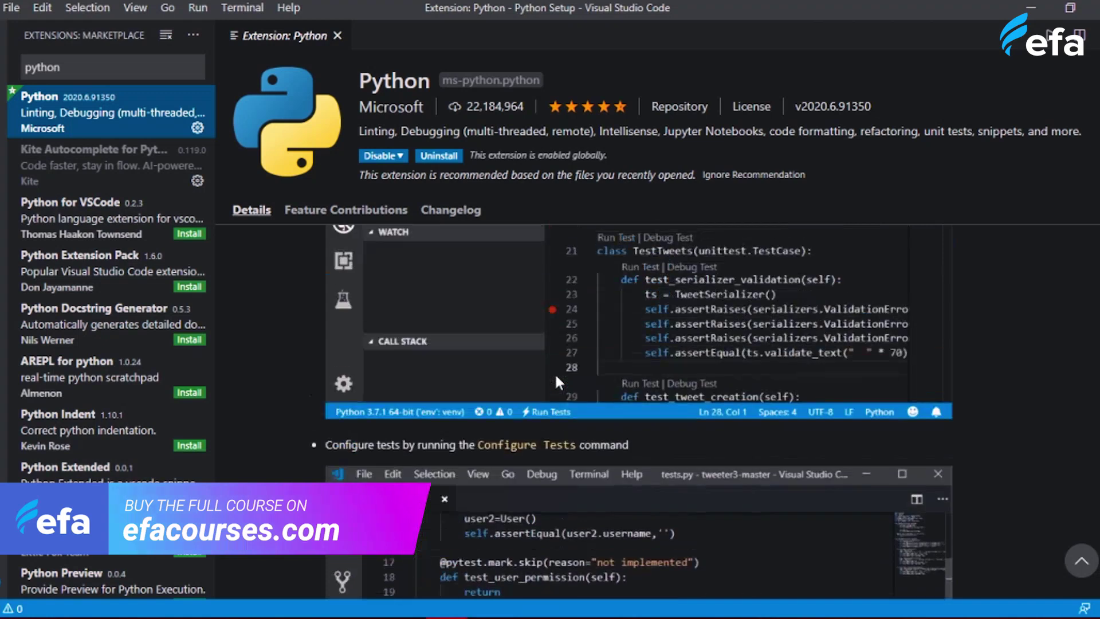
scroll(554, 378, up, 7)
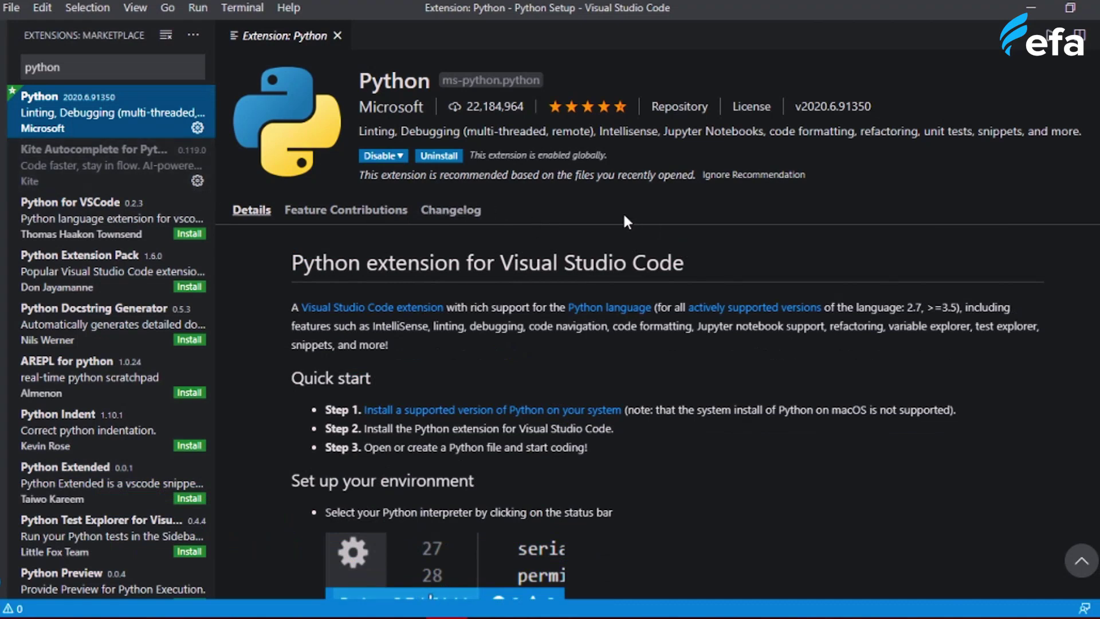
Step: Review the Kite Autocomplete v0.119.0 page, then switch back to Explorer and close it
click(121, 176)
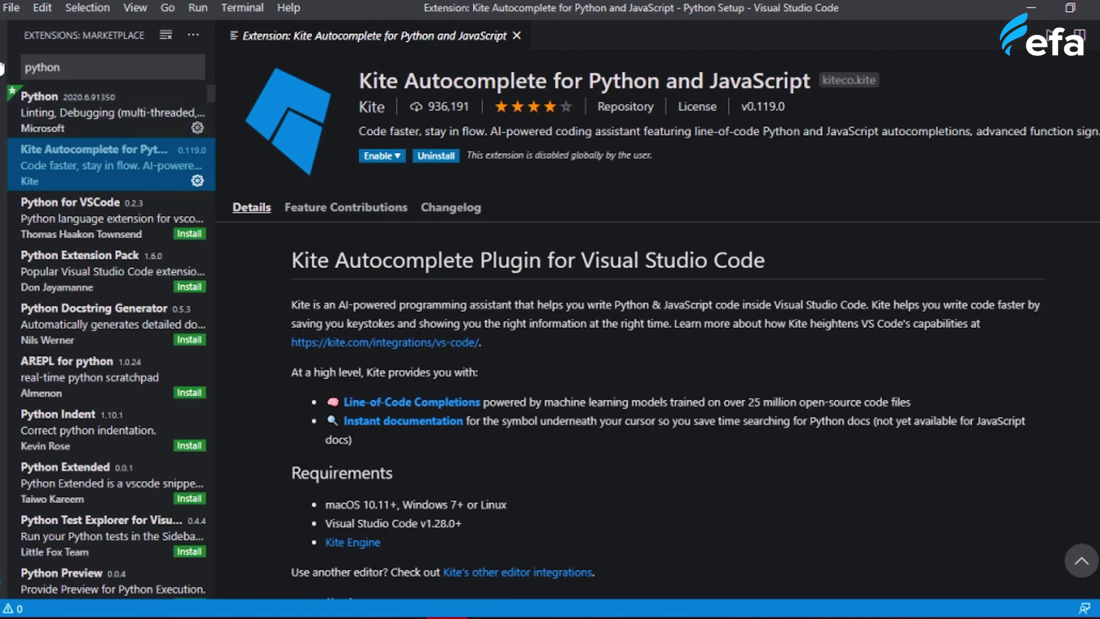
key(ctrl+shift+e)
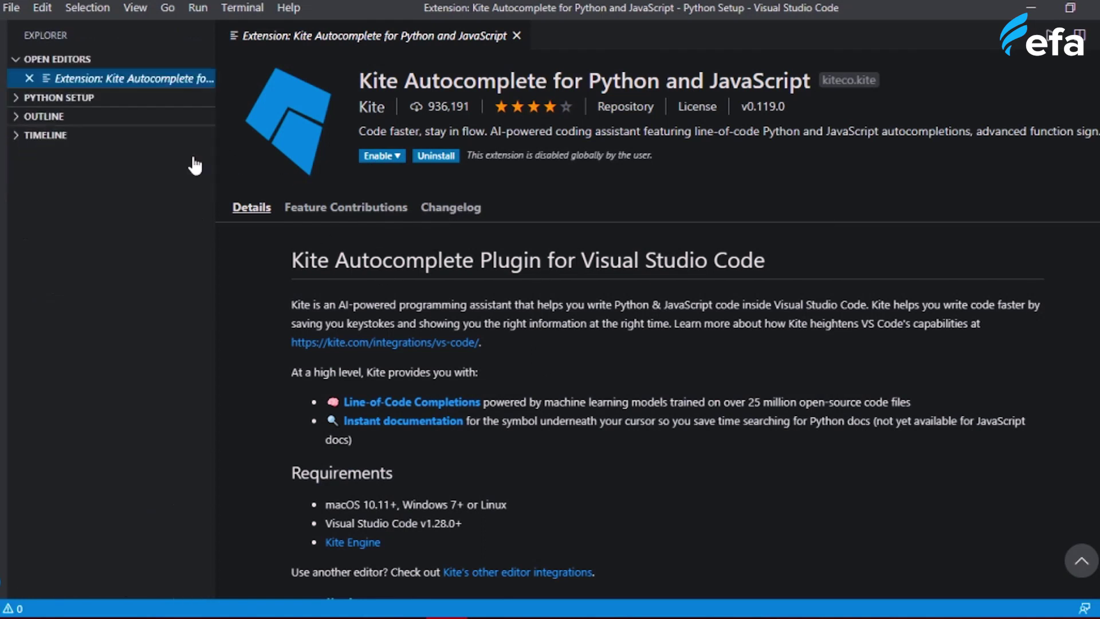
click(517, 36)
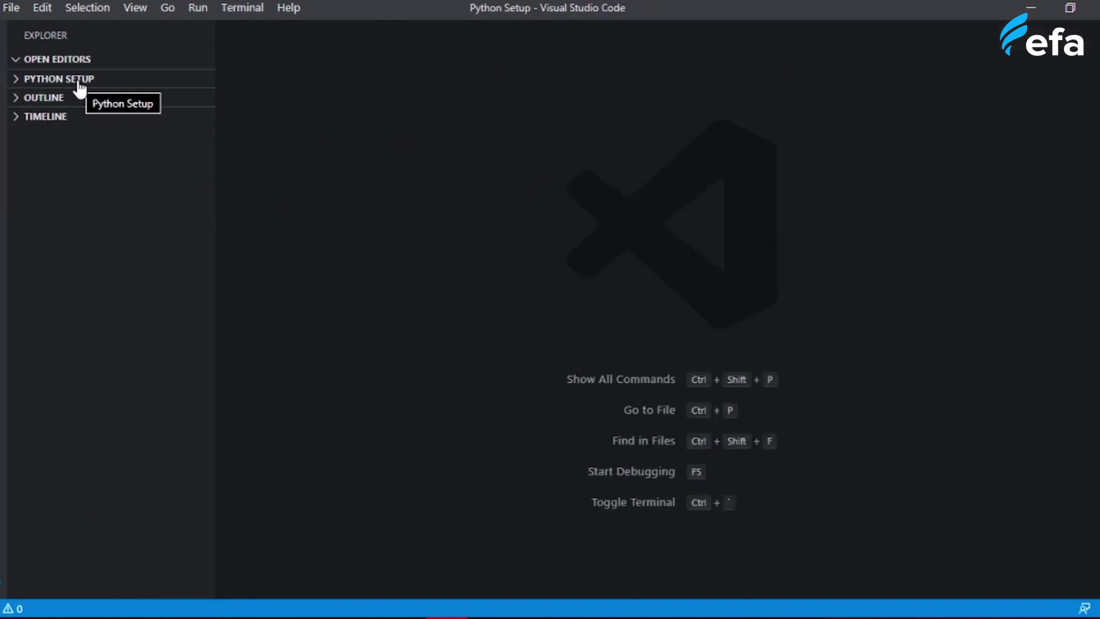